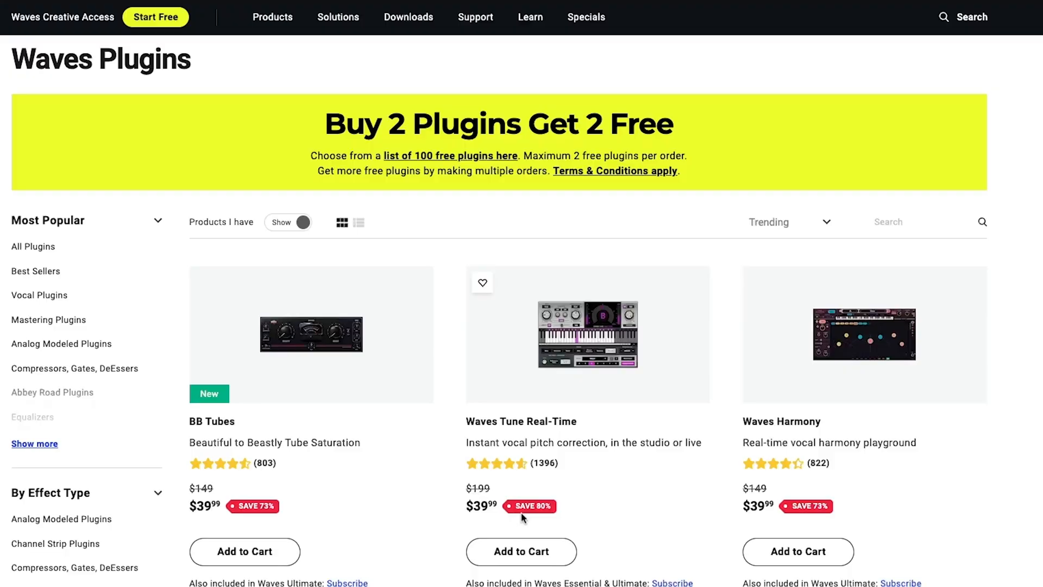
Browse the Waves plugin list and open the Abbey Road RS124 Compressor product page.
scroll(521, 516, down, 6)
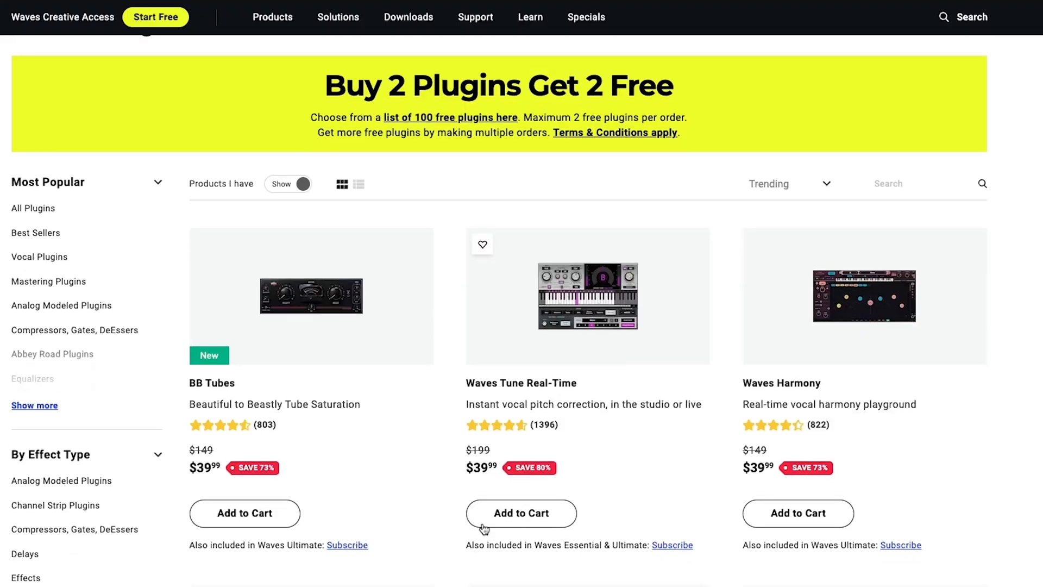
scroll(478, 521, down, 7)
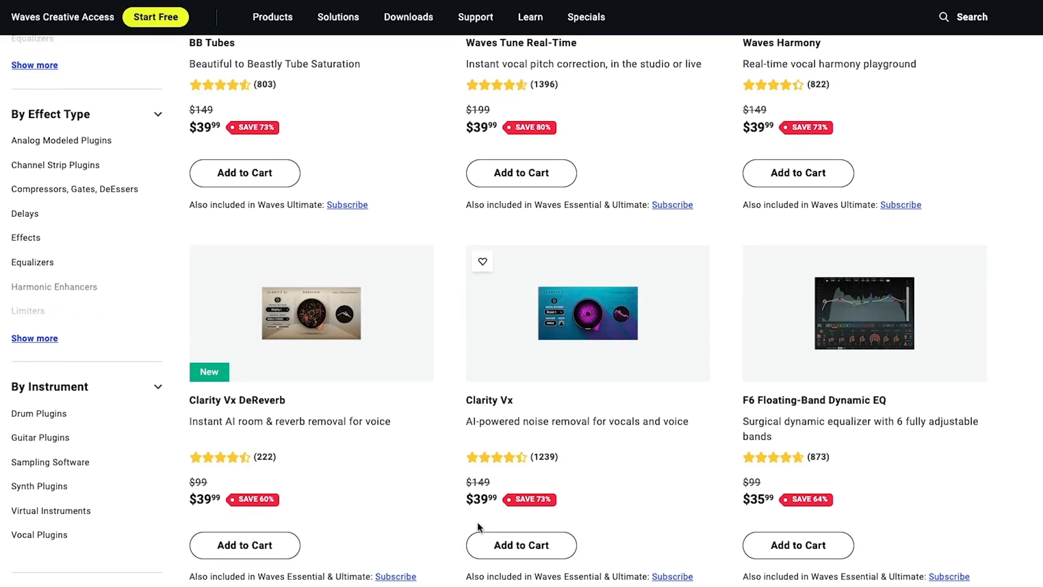
scroll(473, 526, down, 1)
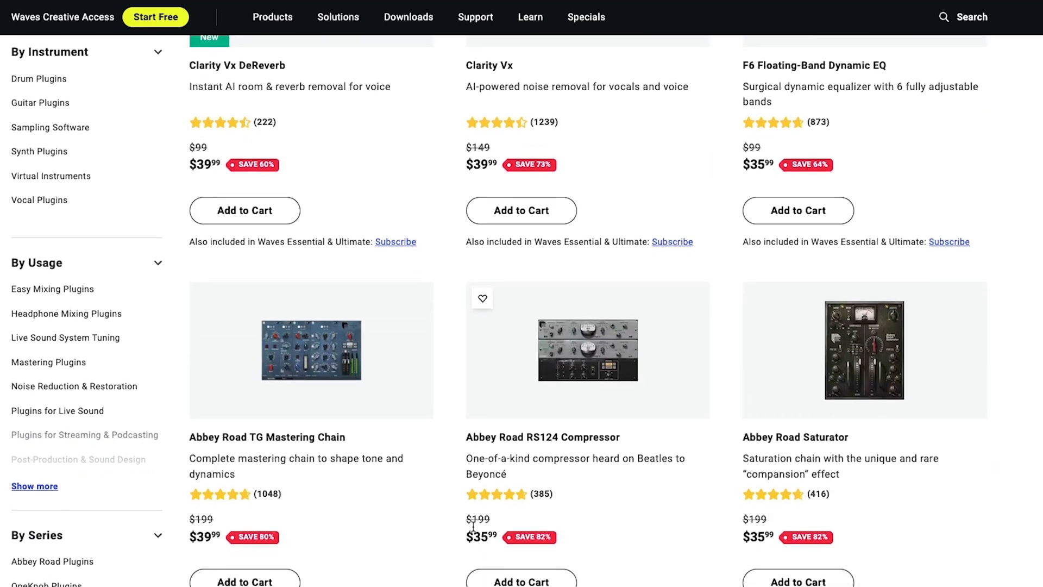
click(581, 344)
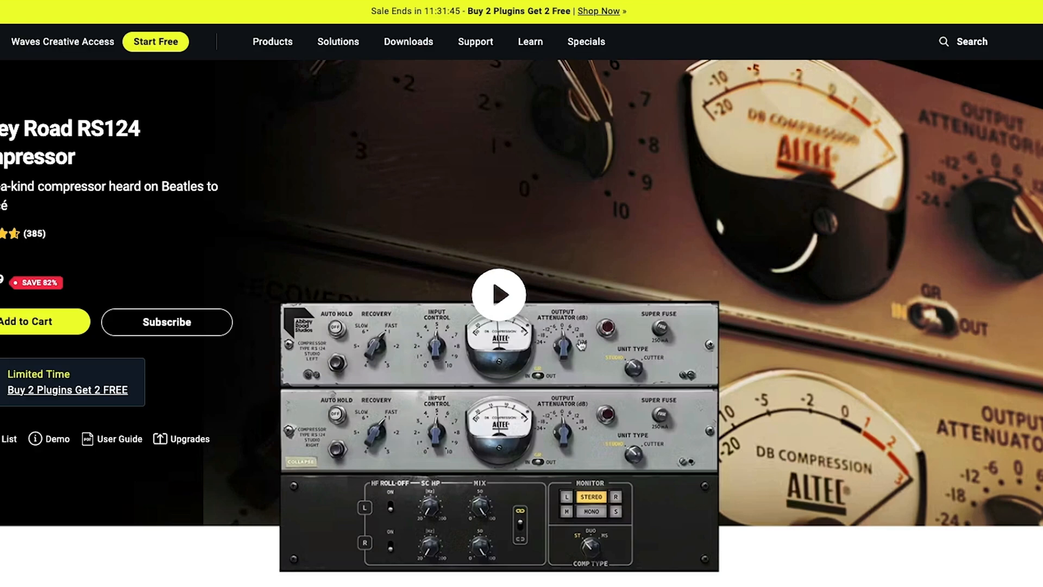
Open the introduction video on the Abbey Road RS124 Compressor page and close it again.
scroll(777, 580, down, 1)
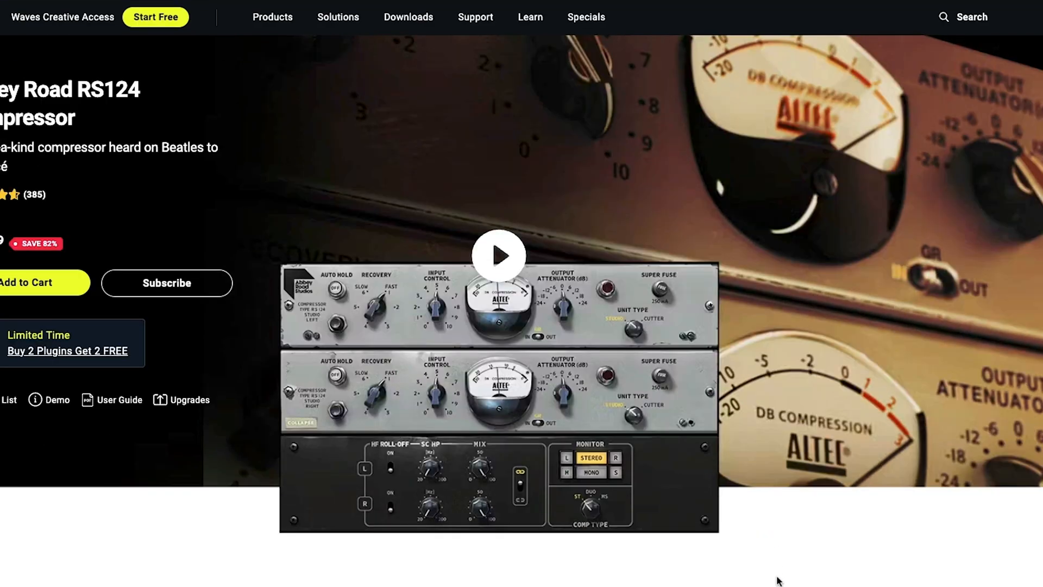
click(498, 254)
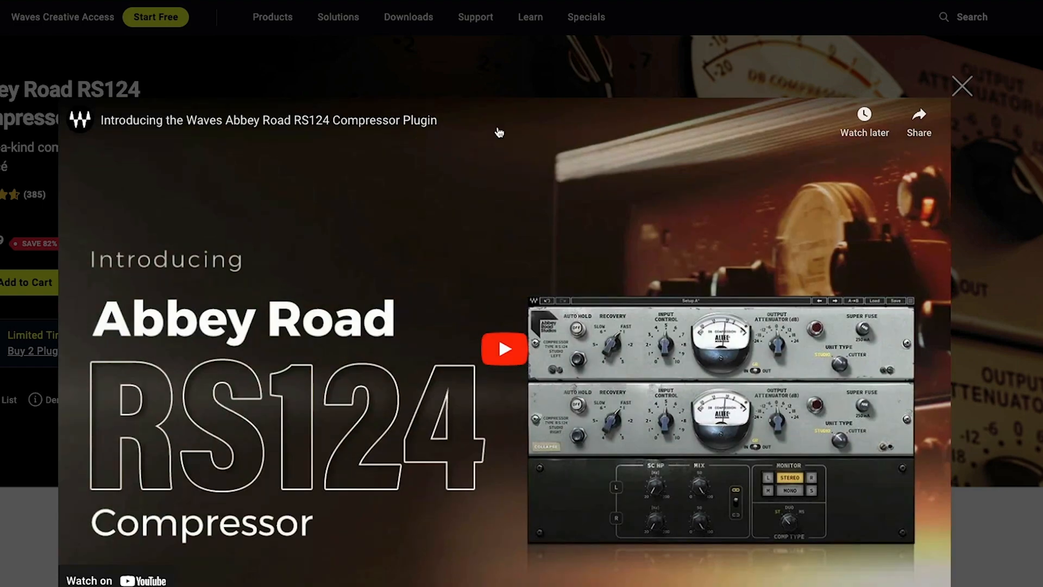
click(963, 85)
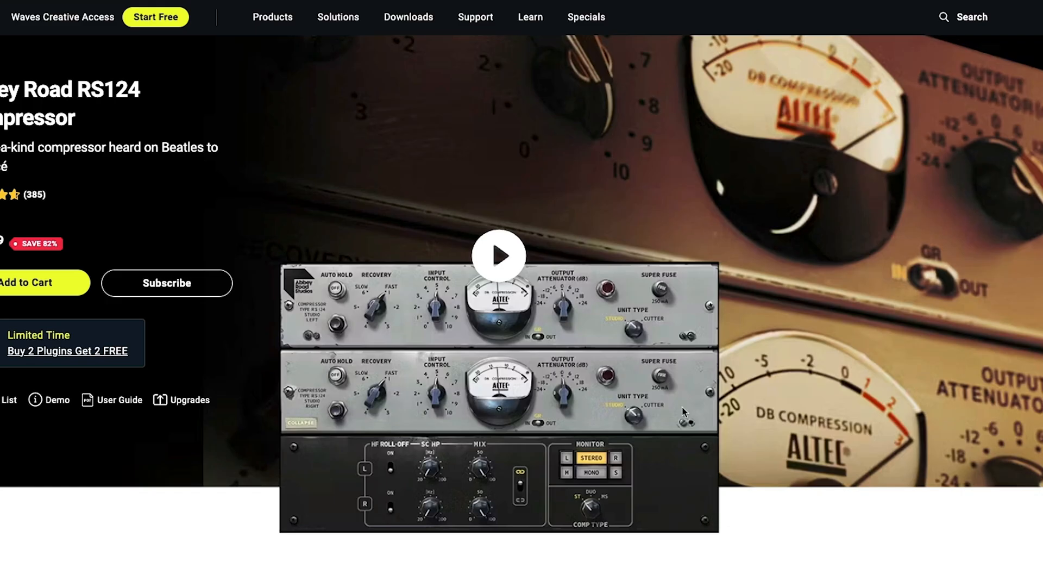
Return to the Waves plugin list and open the V-Comp page from the recently viewed products.
scroll(684, 405, down, 2)
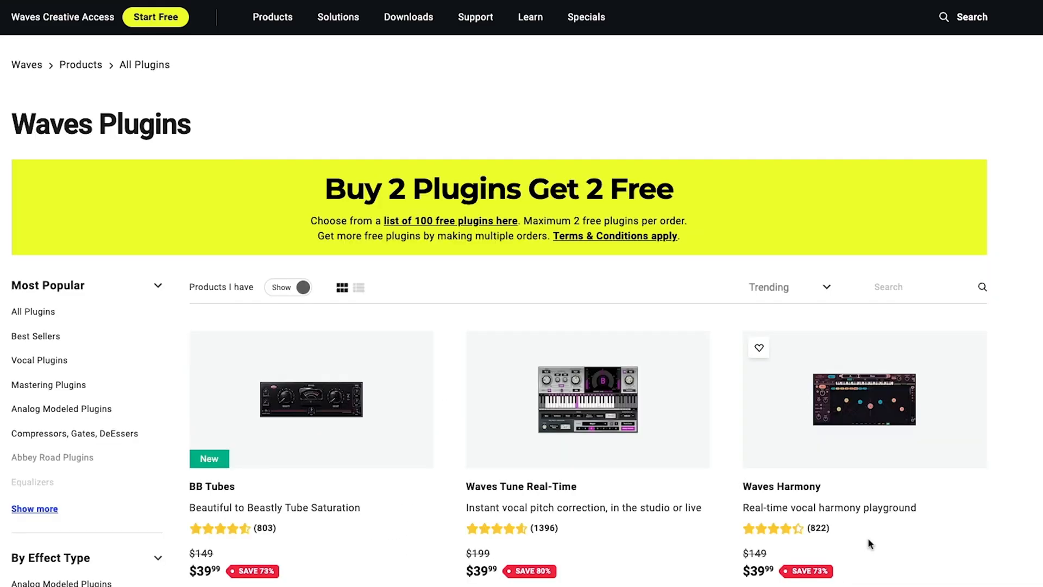
scroll(868, 542, down, 6)
scroll(868, 542, down, 6)
scroll(870, 545, down, 14)
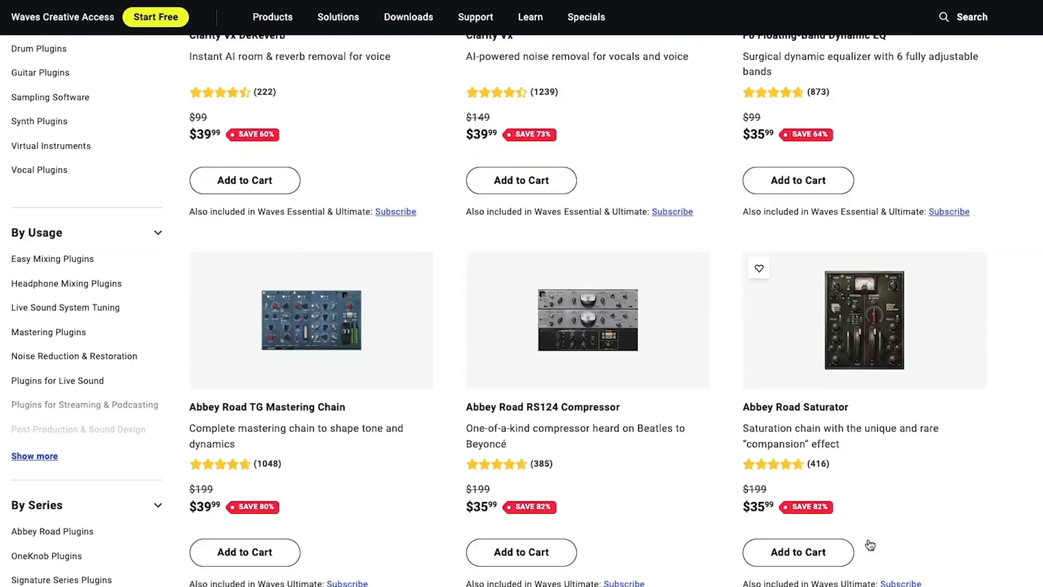
scroll(871, 544, down, 1)
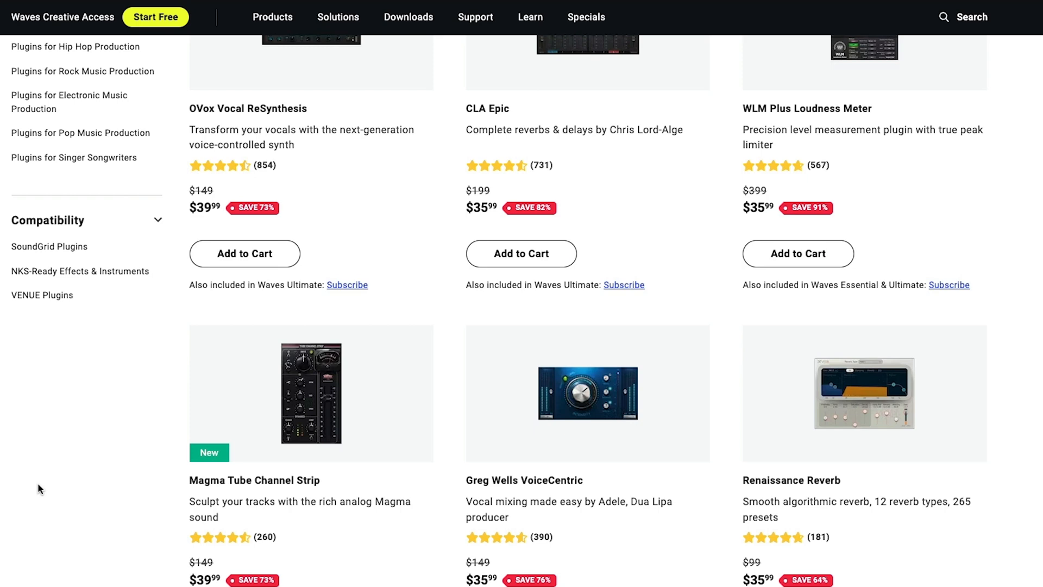
scroll(37, 482, down, 6)
scroll(38, 483, down, 8)
scroll(38, 482, down, 5)
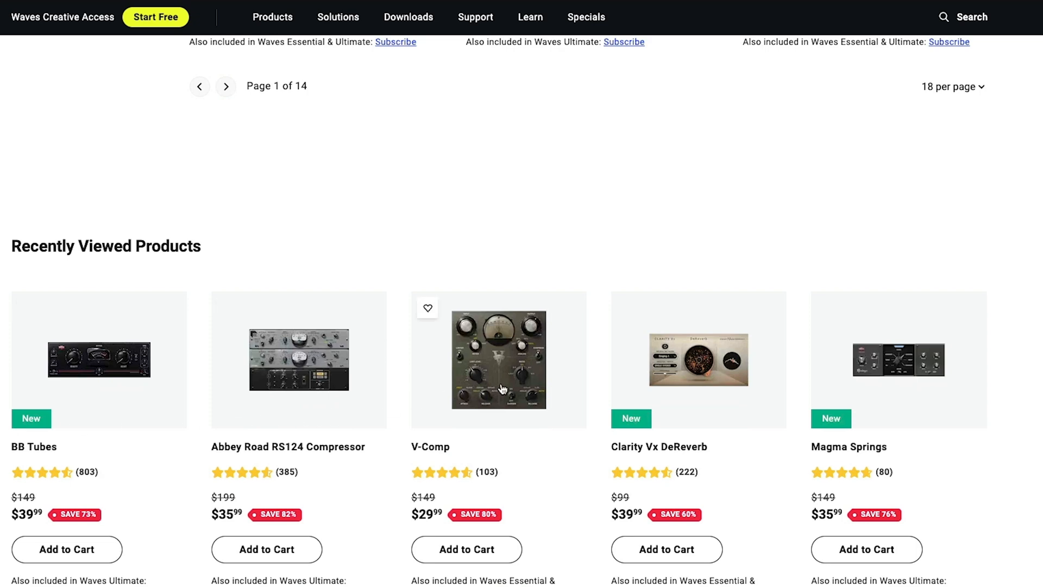
click(503, 388)
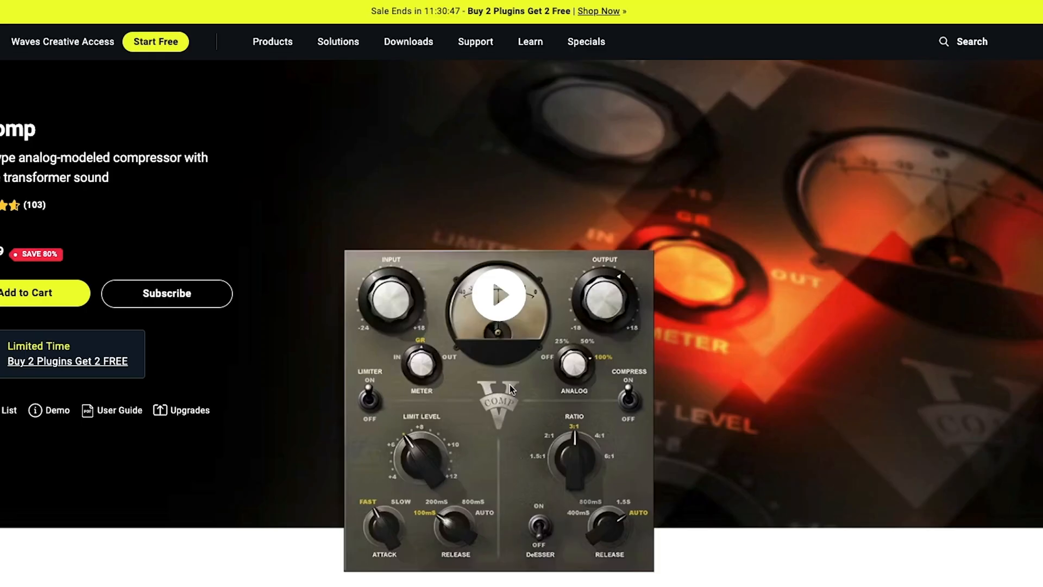
Read the V-Comp product description below its header image.
scroll(918, 476, down, 4)
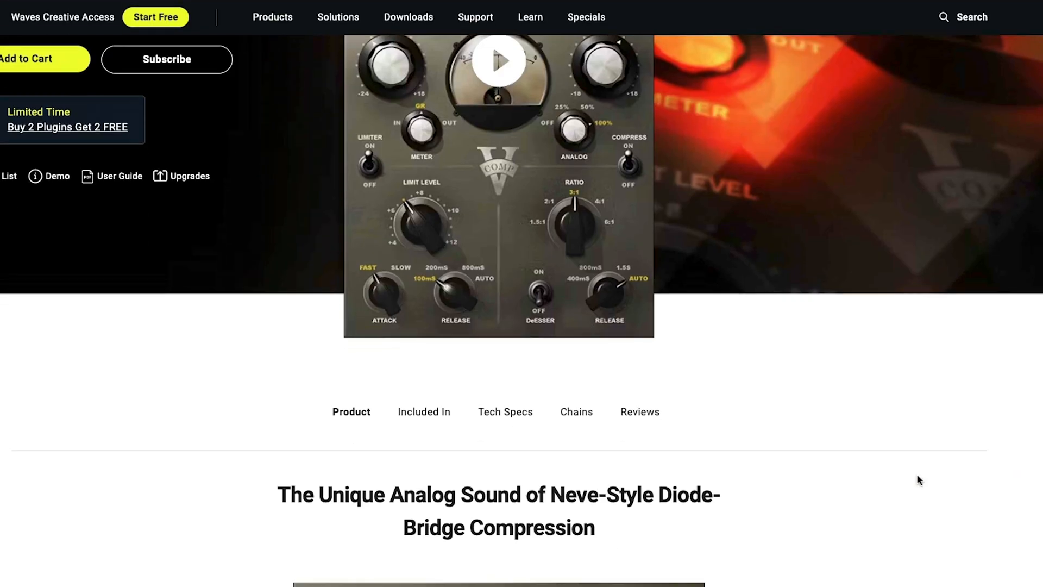
scroll(919, 481, down, 2)
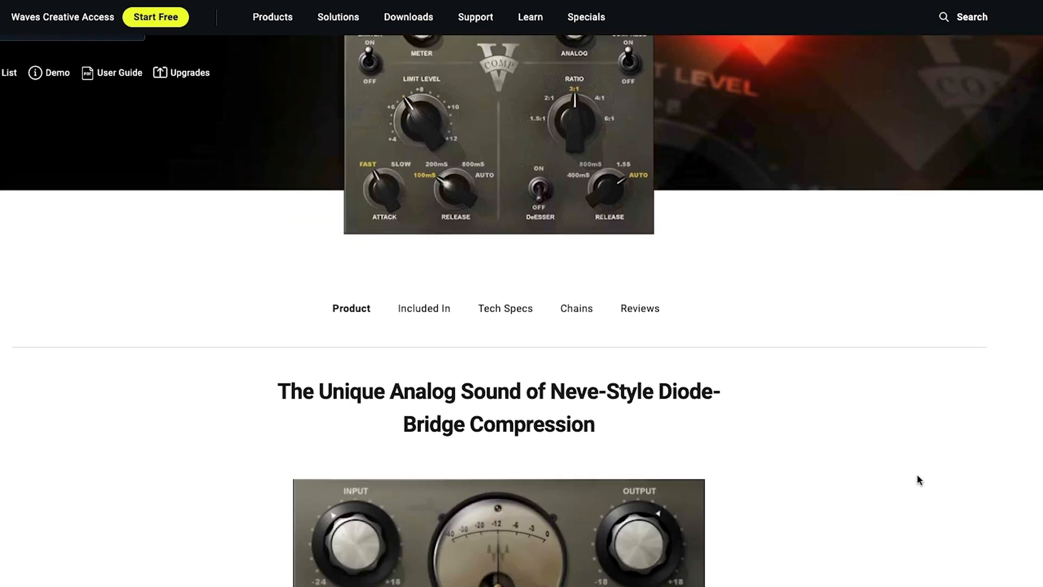
scroll(918, 480, down, 8)
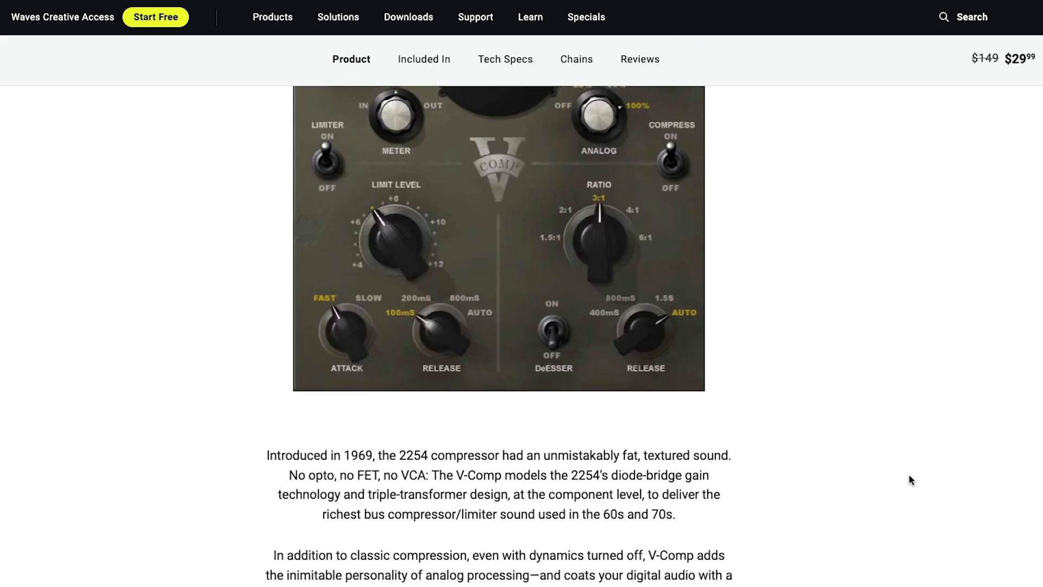
scroll(911, 480, down, 1)
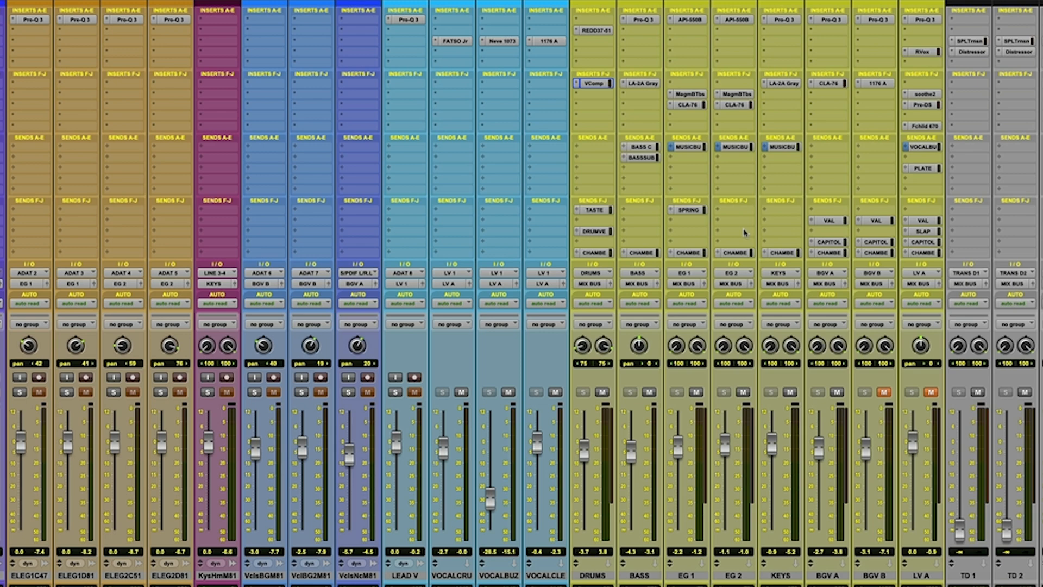
Look over the instrument, vocal and bus channels of the session in the Pro Tools mixer.
scroll(810, 431, right, 8)
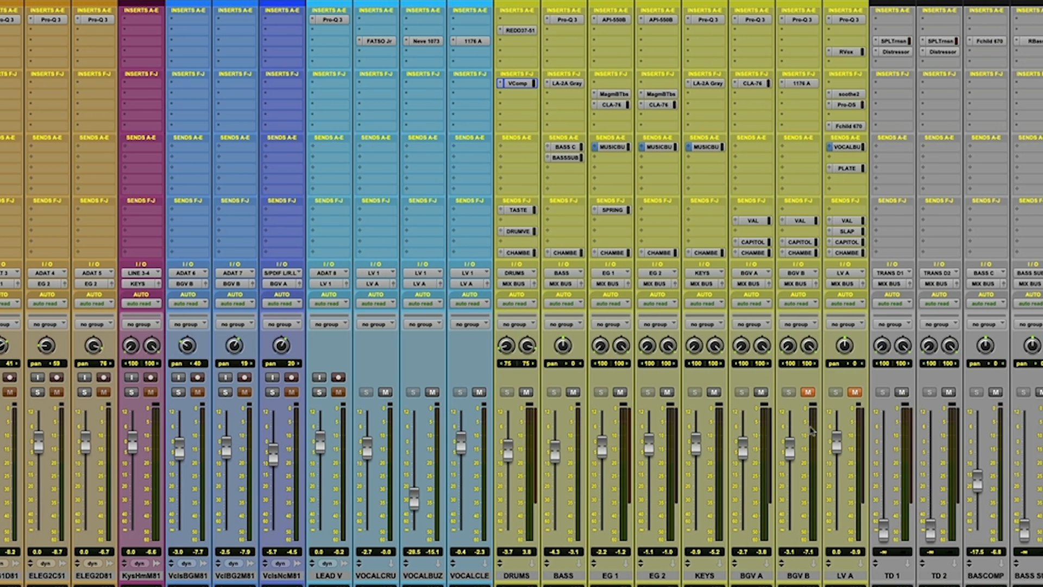
scroll(810, 431, left, 8)
scroll(810, 431, left, 10)
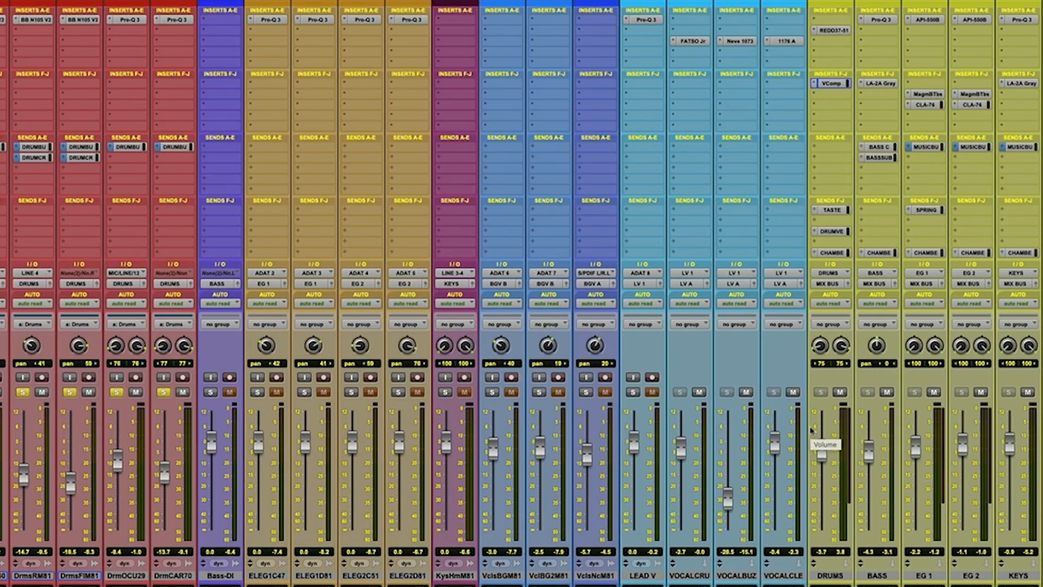
scroll(670, 421, right, 10)
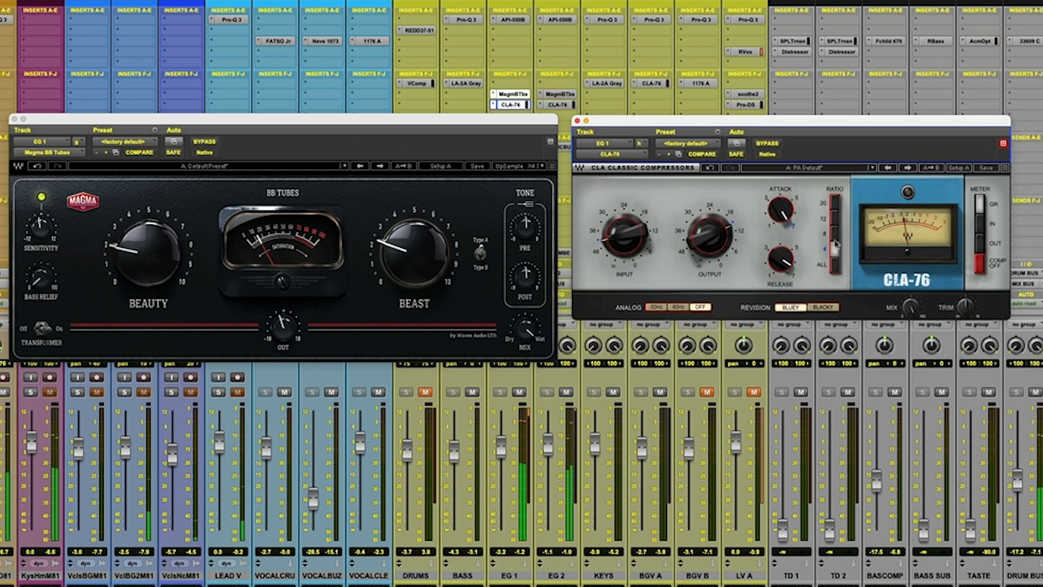
Compare the DRUMS track with VComp active and bypassed twice, leave it active and close the plugin window.
mouse_move(700, 244)
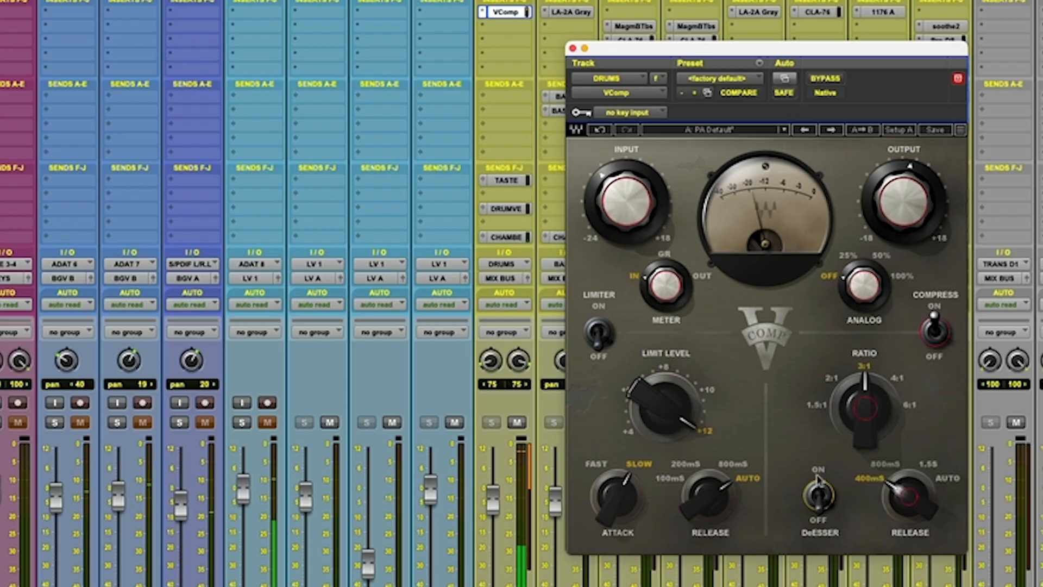
click(818, 494)
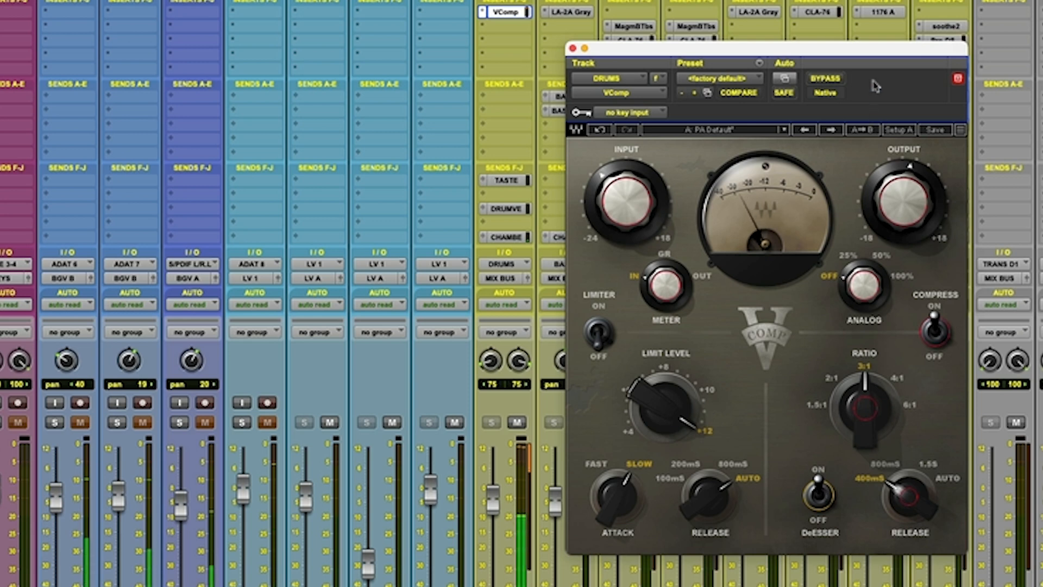
click(827, 80)
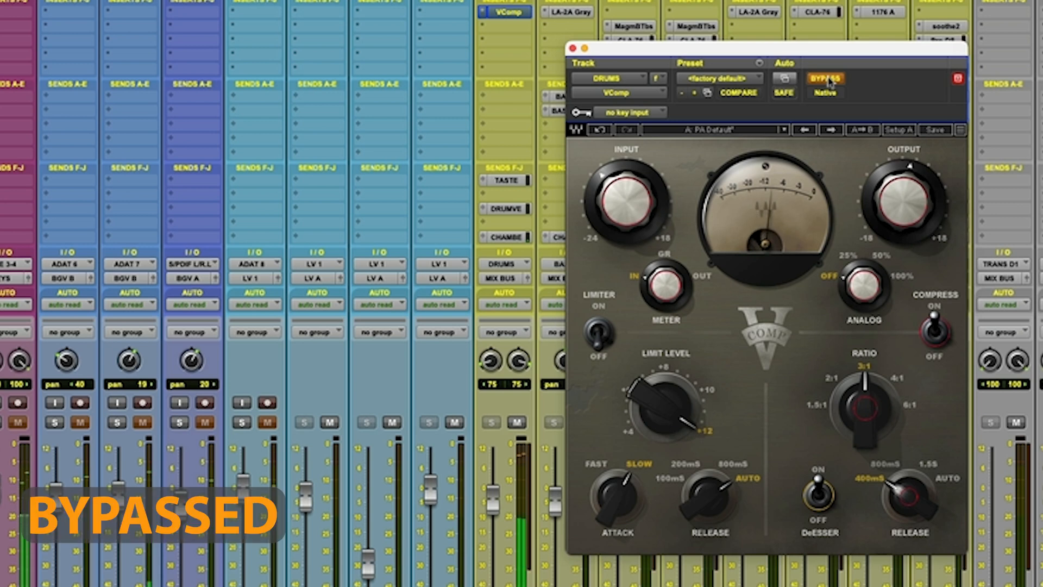
click(828, 81)
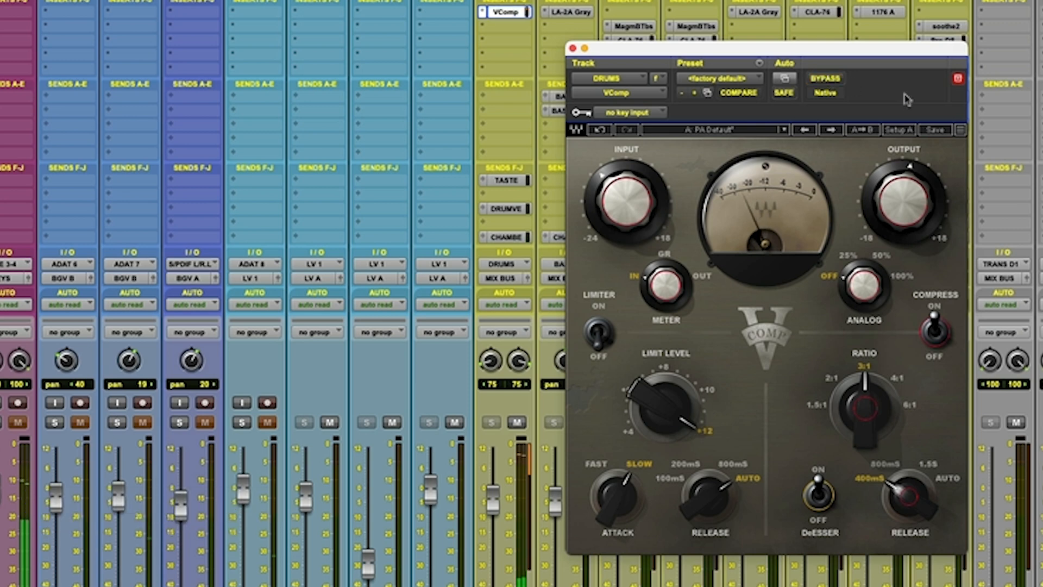
click(824, 79)
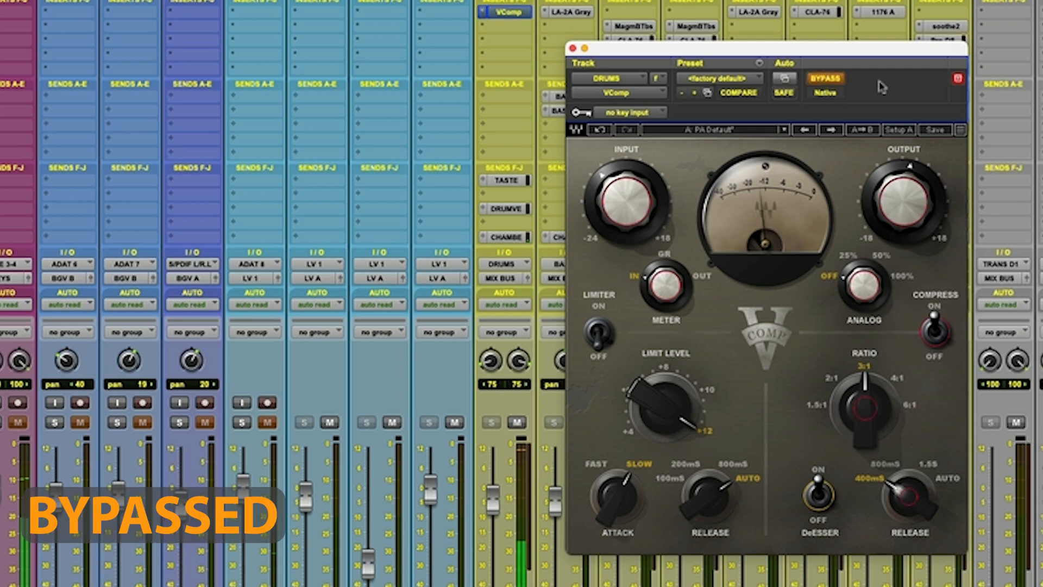
click(824, 79)
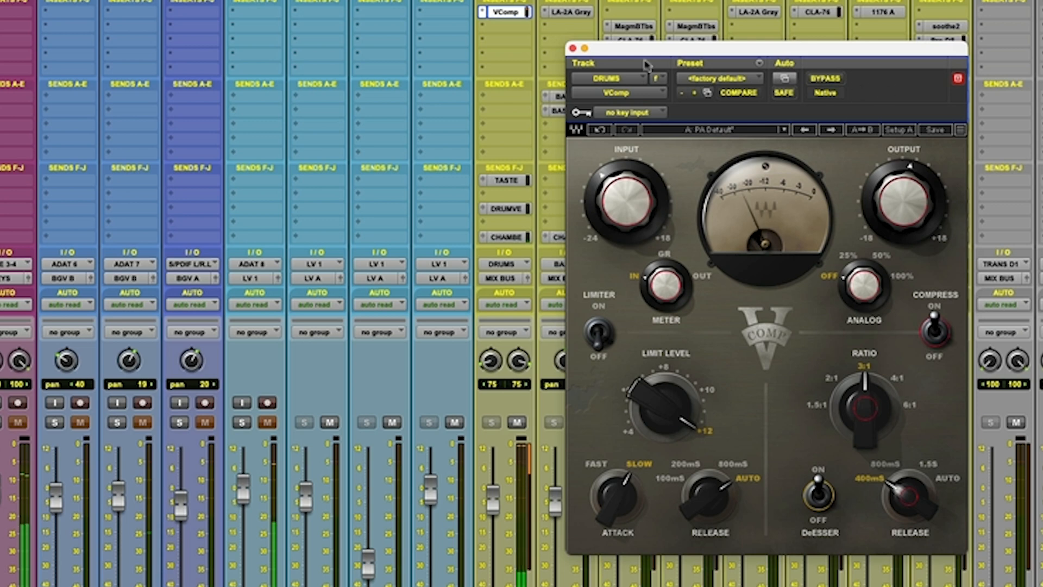
click(572, 51)
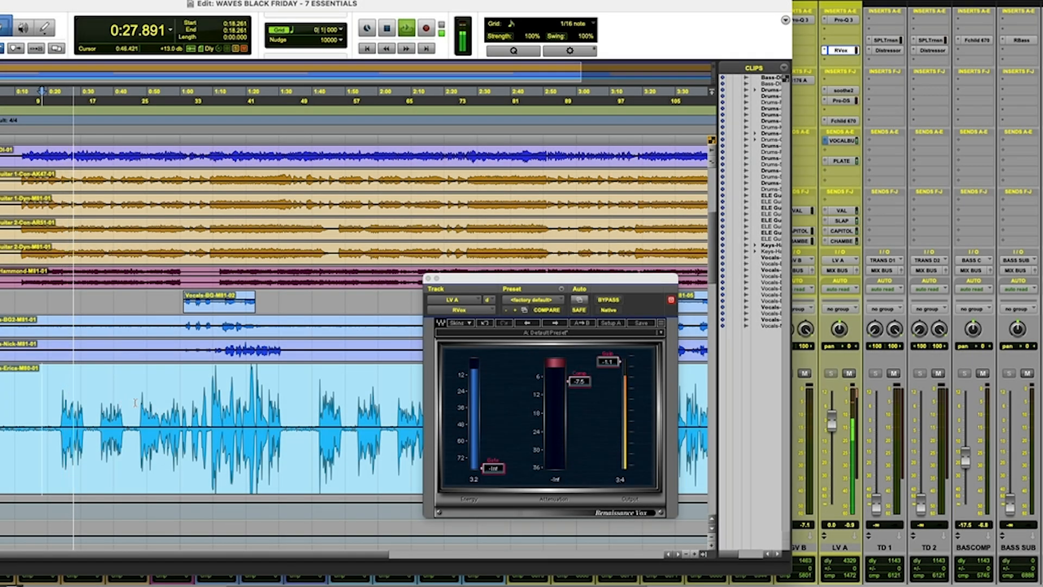
Select the lead vocal passage from about 0:47.786 to 1:08.437 and play the selection.
drag(140, 401, 207, 403)
key(space)
key(space)
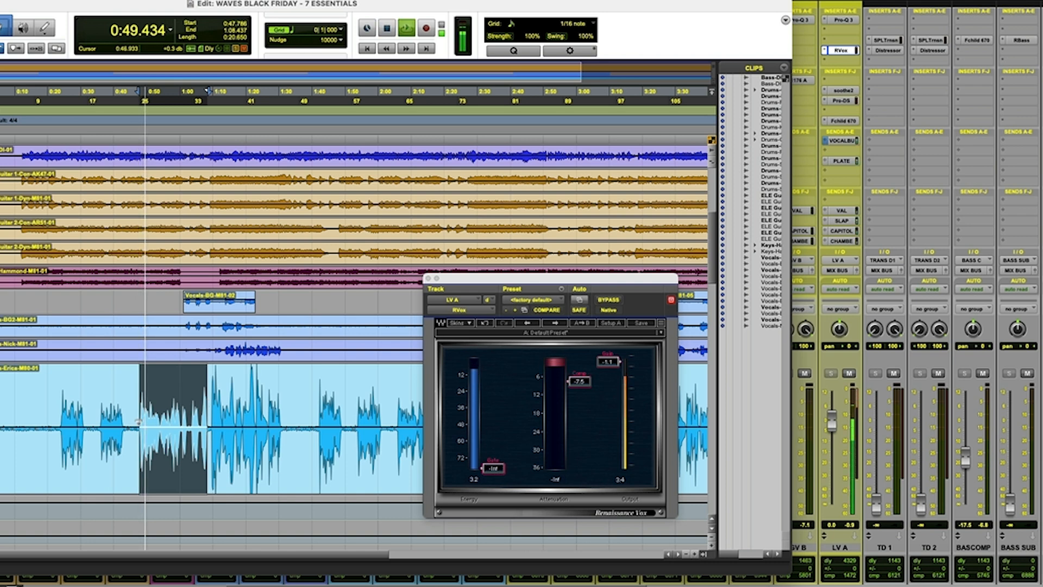
Try the LV A track's RVox with the gate at -4.4, compression at -7.2 and gain at -1.8.
drag(493, 468, 493, 364)
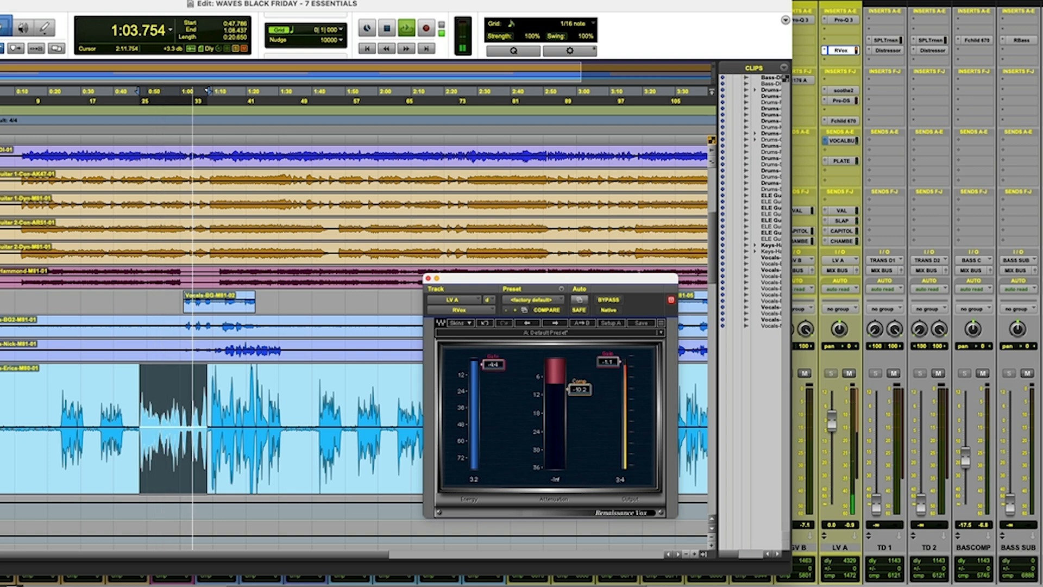
drag(579, 389, 579, 379)
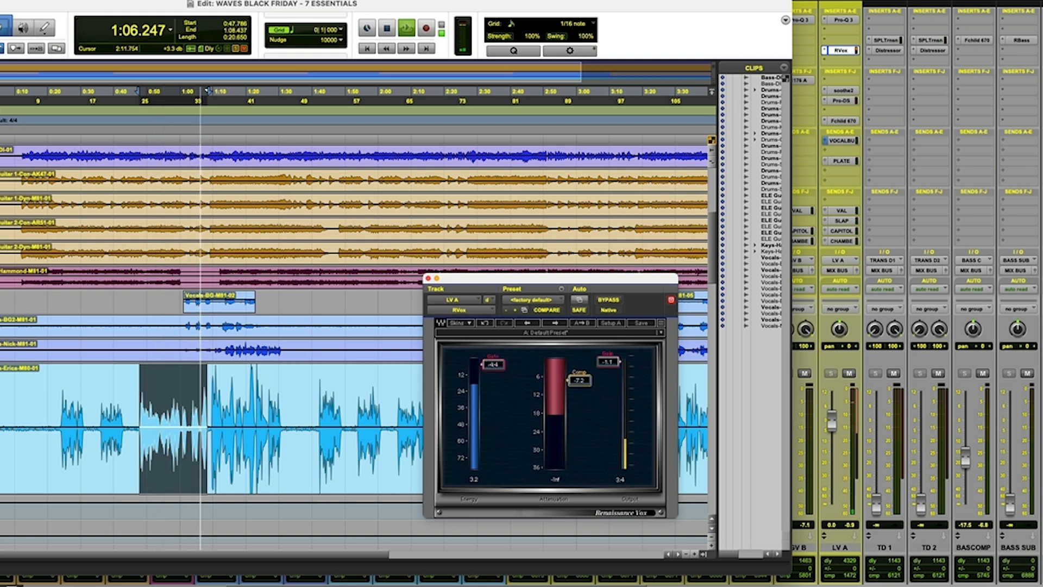
drag(610, 364, 610, 368)
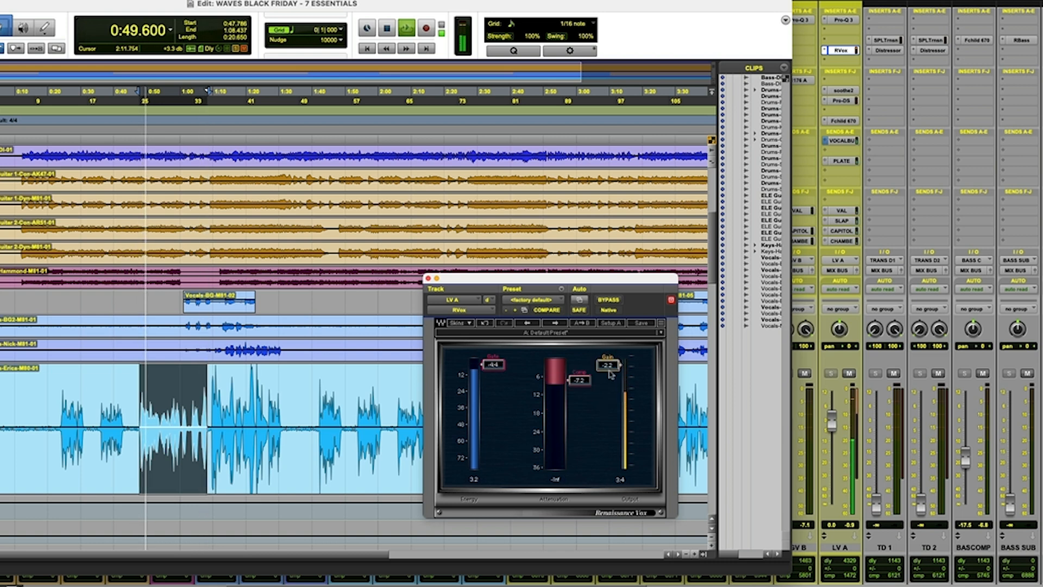
drag(607, 365, 608, 362)
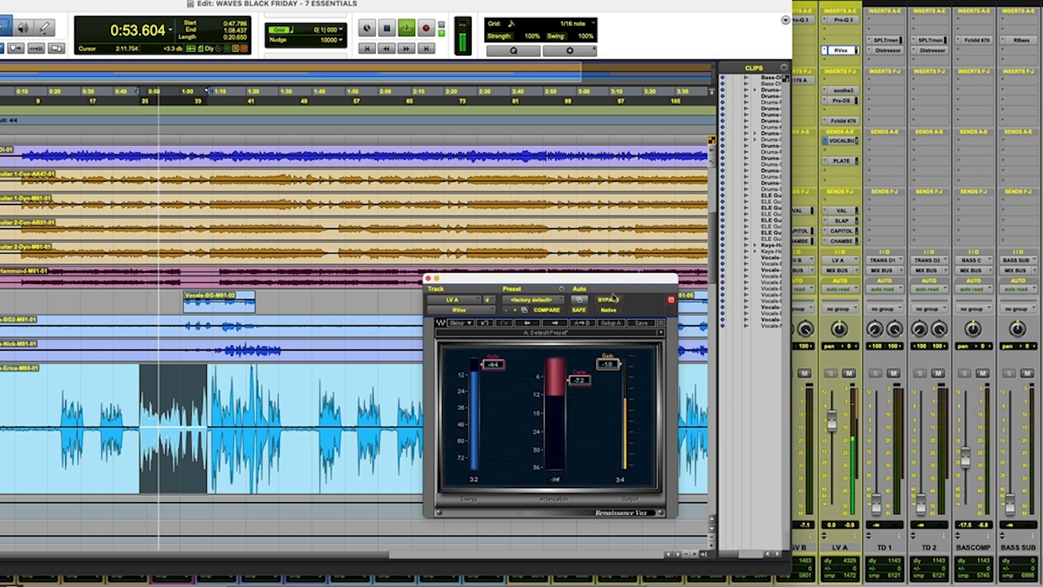
click(608, 299)
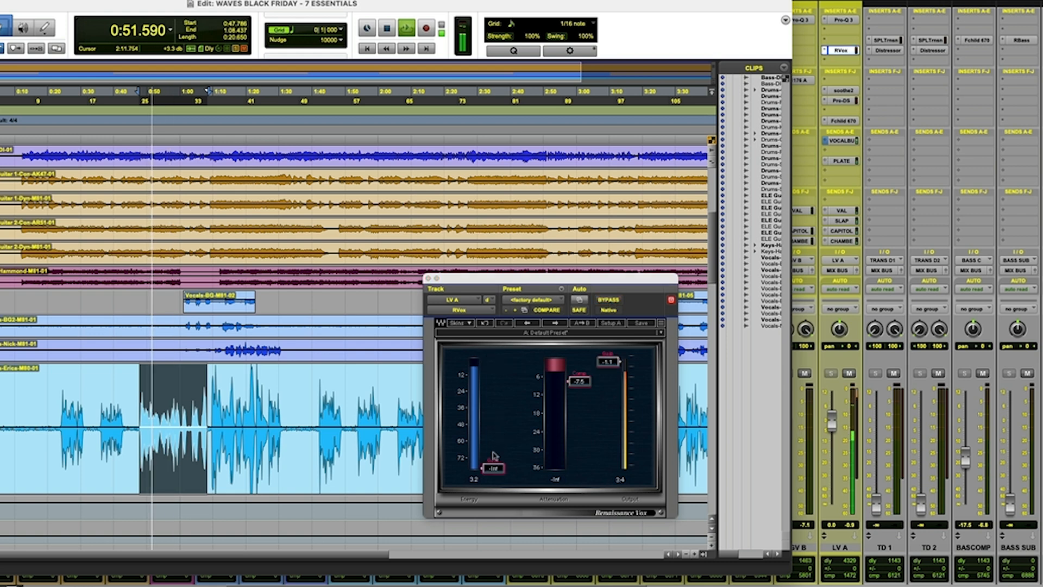
Sweep the RVox gate on the LV A track up to 0.0 and back down, and set it to -4.4.
drag(492, 467, 493, 359)
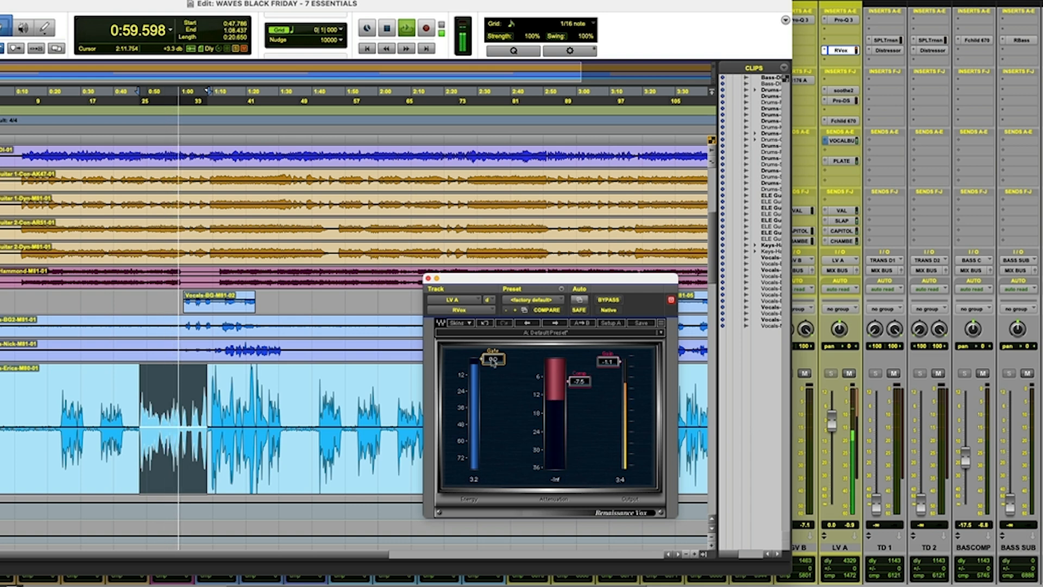
drag(492, 362, 492, 384)
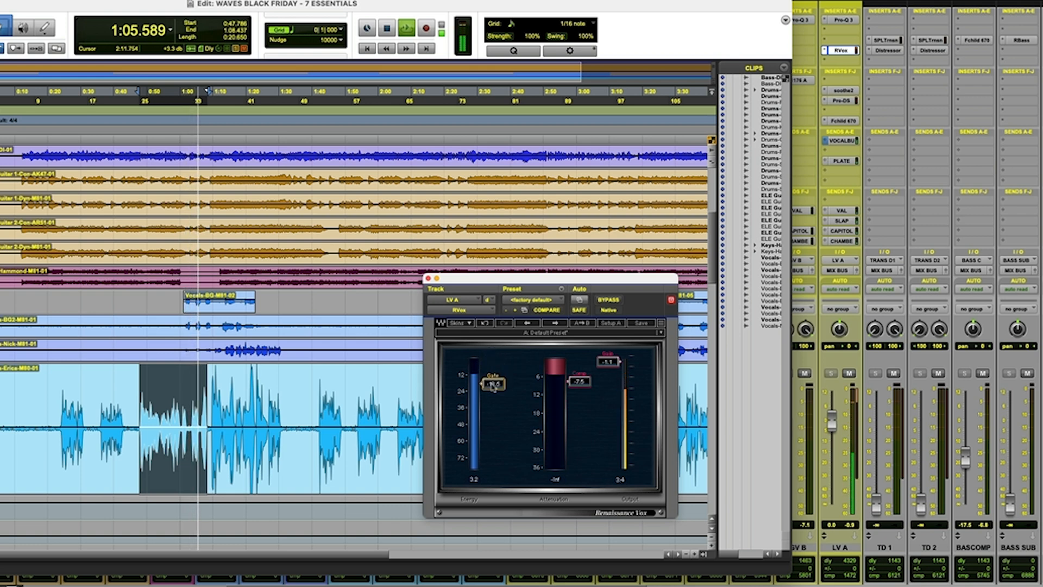
mouse_move(493, 385)
mouse_down()
mouse_move(492, 467)
mouse_move(493, 364)
mouse_up()
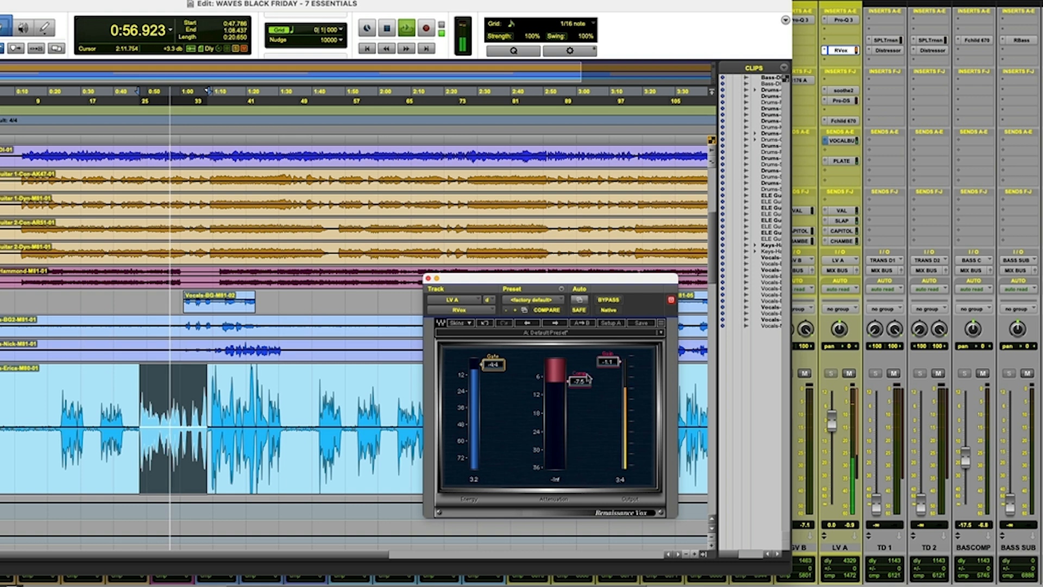
Try the LV A track's RVox compression at -10.2, and settle on compression -7.1 and gain -1.5.
drag(579, 382, 585, 389)
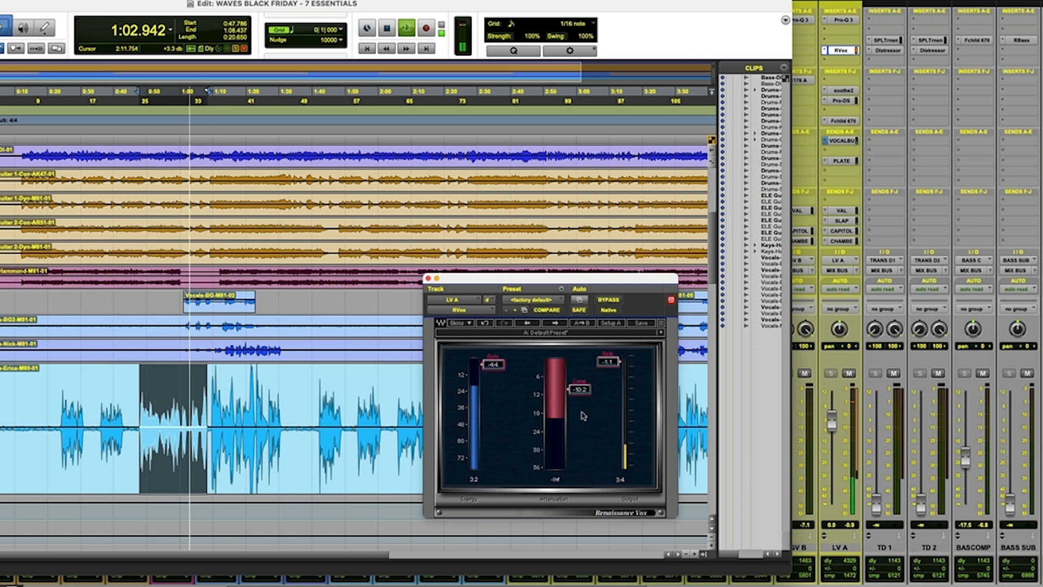
drag(579, 389, 579, 380)
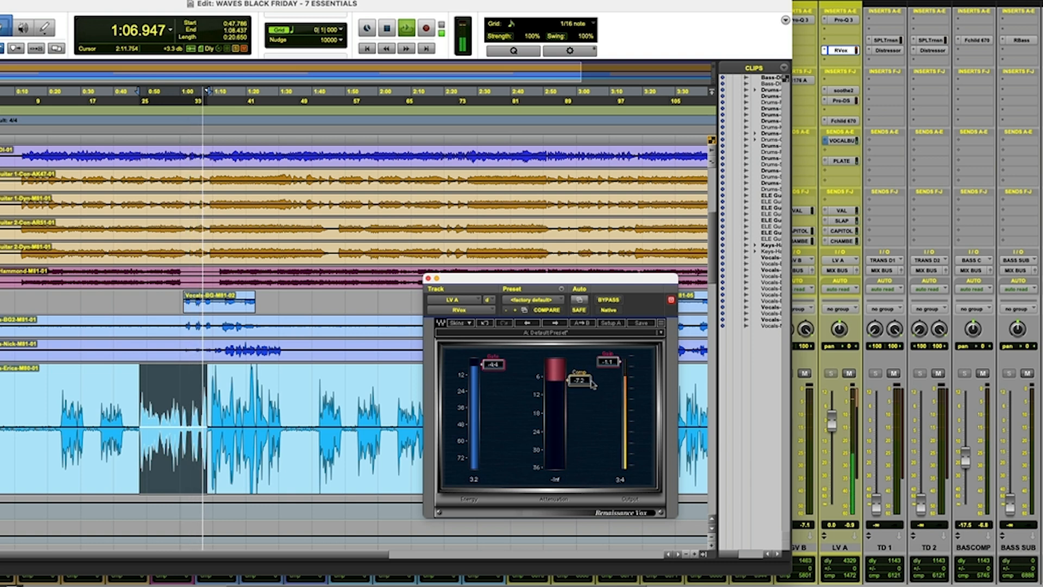
drag(608, 362, 608, 365)
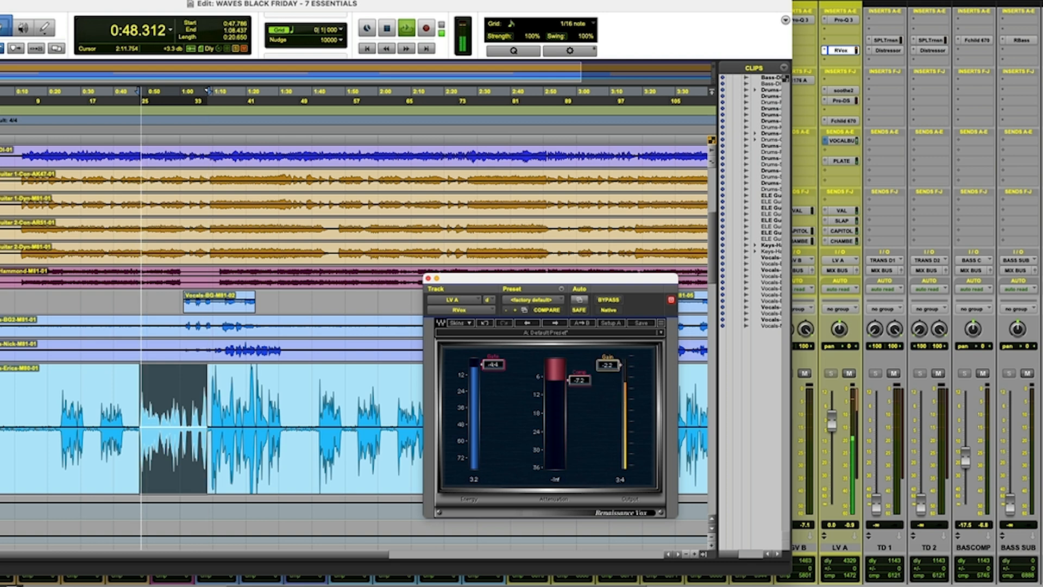
drag(609, 368, 609, 367)
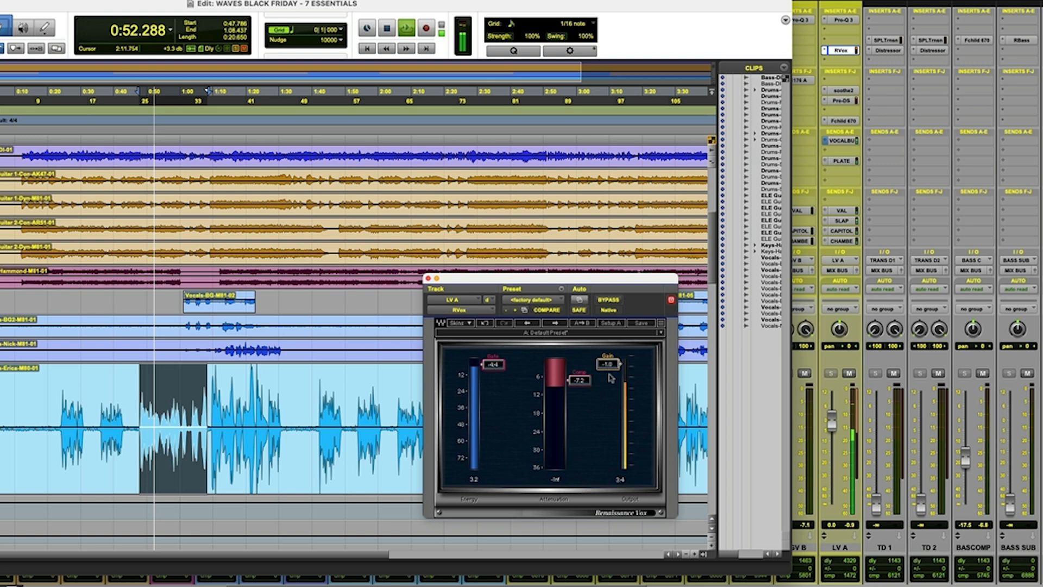
mouse_move(579, 379)
mouse_down()
mouse_move(581, 360)
mouse_move(581, 384)
mouse_up()
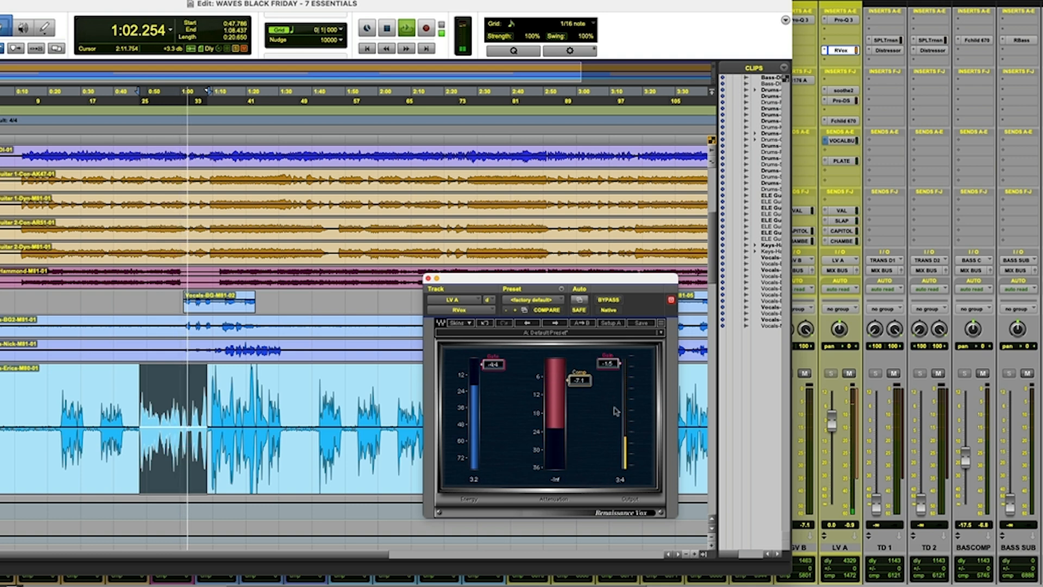
Compare the lead vocal with RVox bypassed and active, leave it active and stop playback.
click(610, 301)
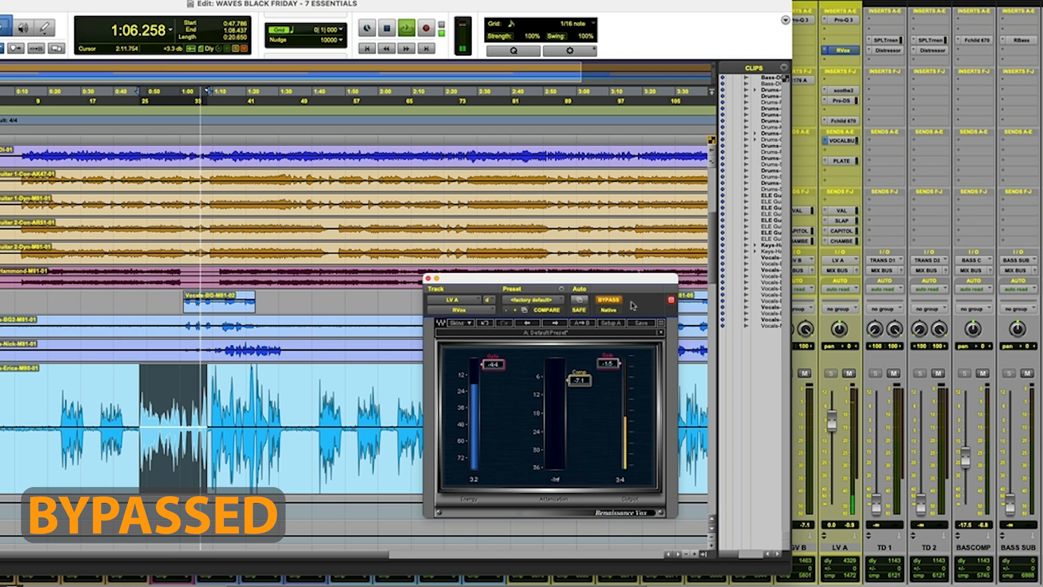
click(622, 302)
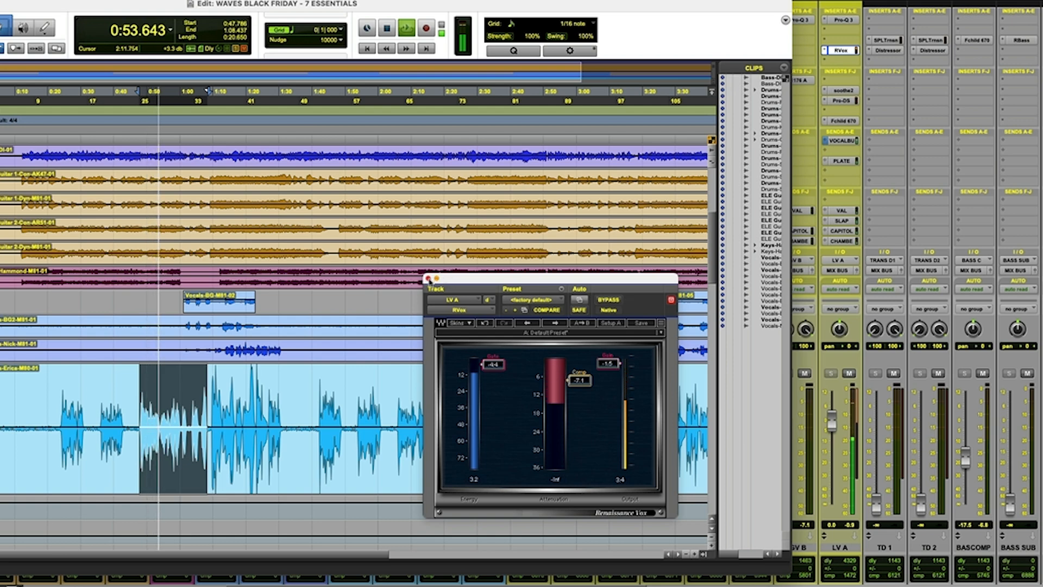
key(space)
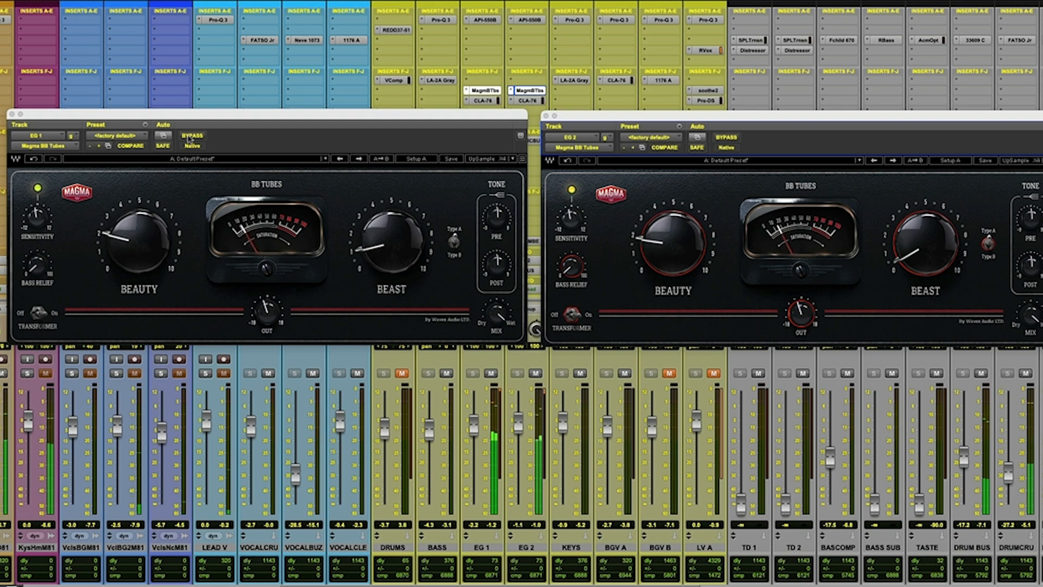
Compare EG 1 and EG 2 with Magma BB Tubes bypassed and active, and leave both instances active.
click(190, 136)
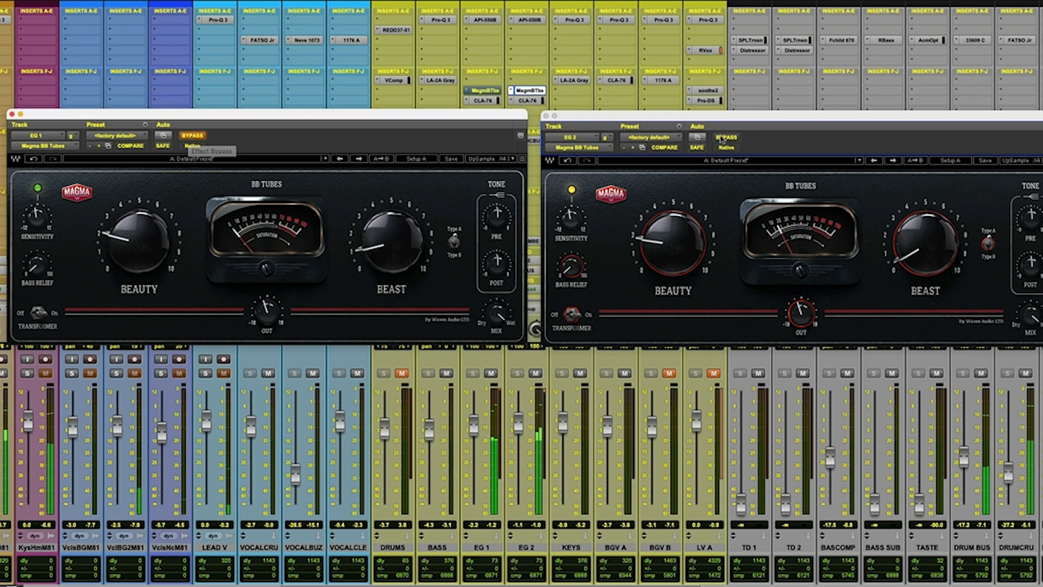
click(728, 138)
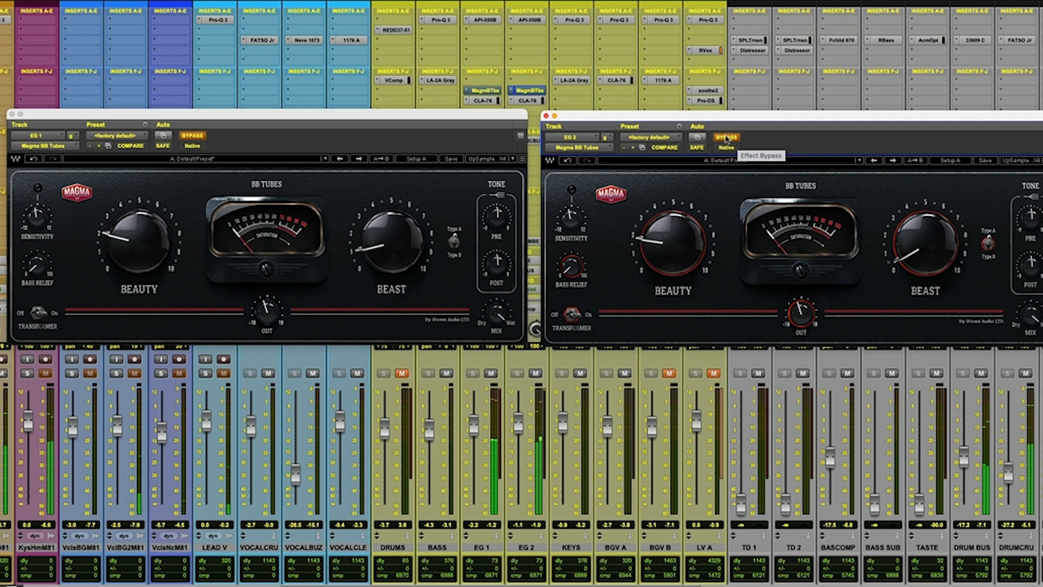
click(727, 137)
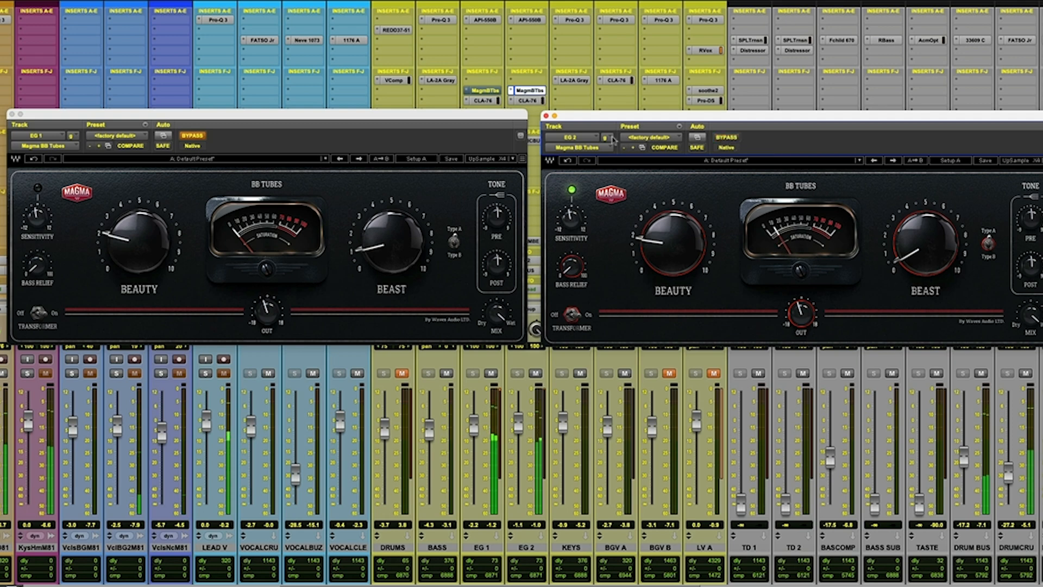
click(200, 138)
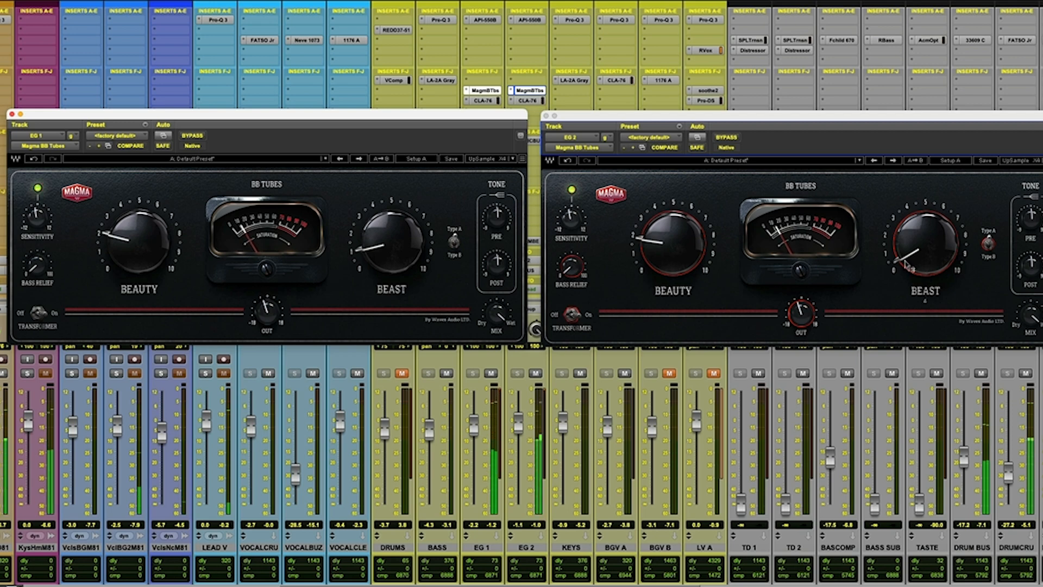
Try the other Beast type in the EG 1 and EG 2 BB Tubes and review their Beauty and Beast controls.
click(594, 332)
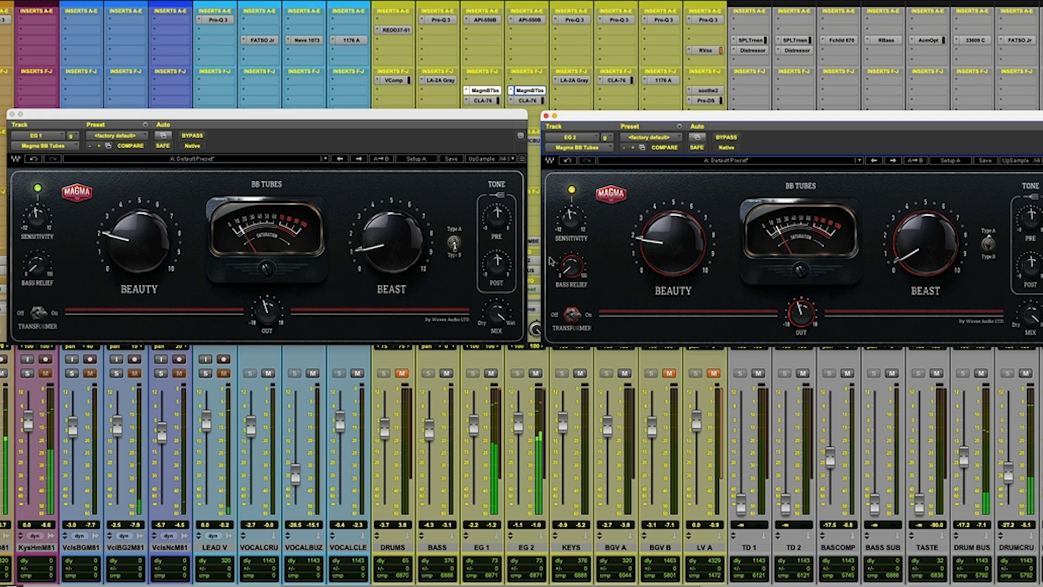
click(460, 245)
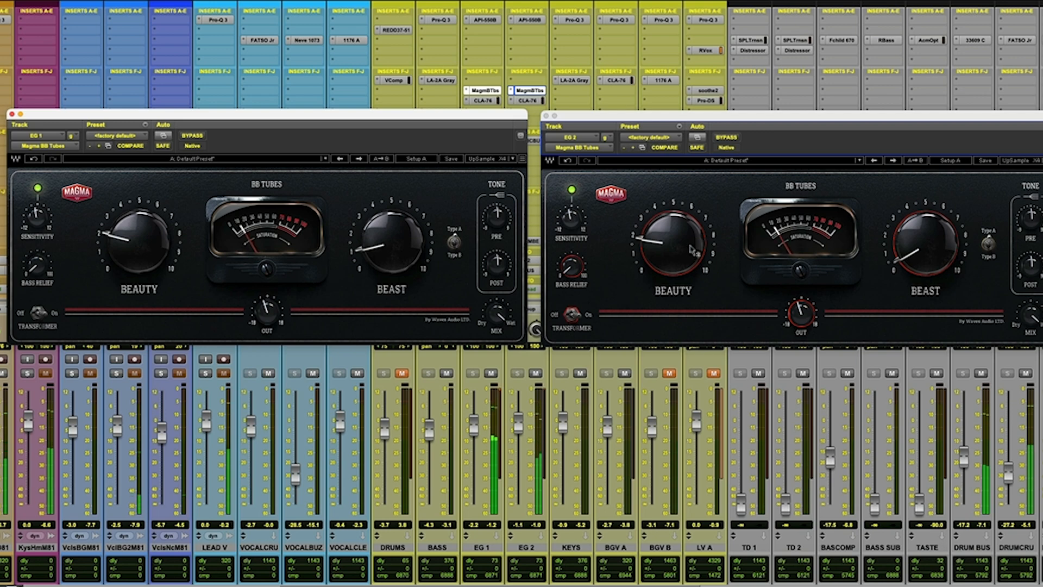
mouse_move(693, 250)
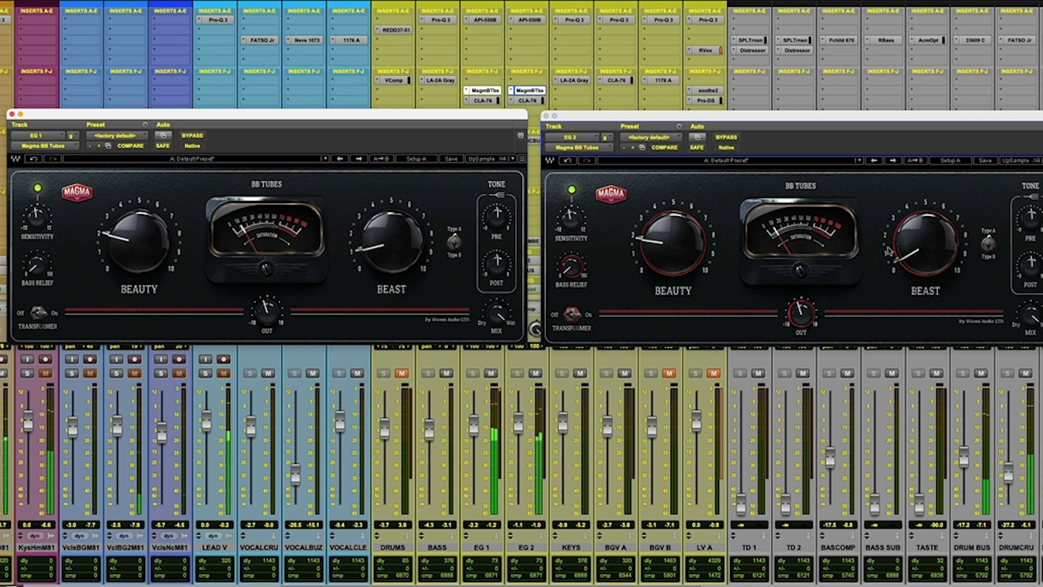
mouse_move(126, 250)
mouse_move(126, 250)
mouse_down()
mouse_move(126, 231)
mouse_move(126, 258)
mouse_up()
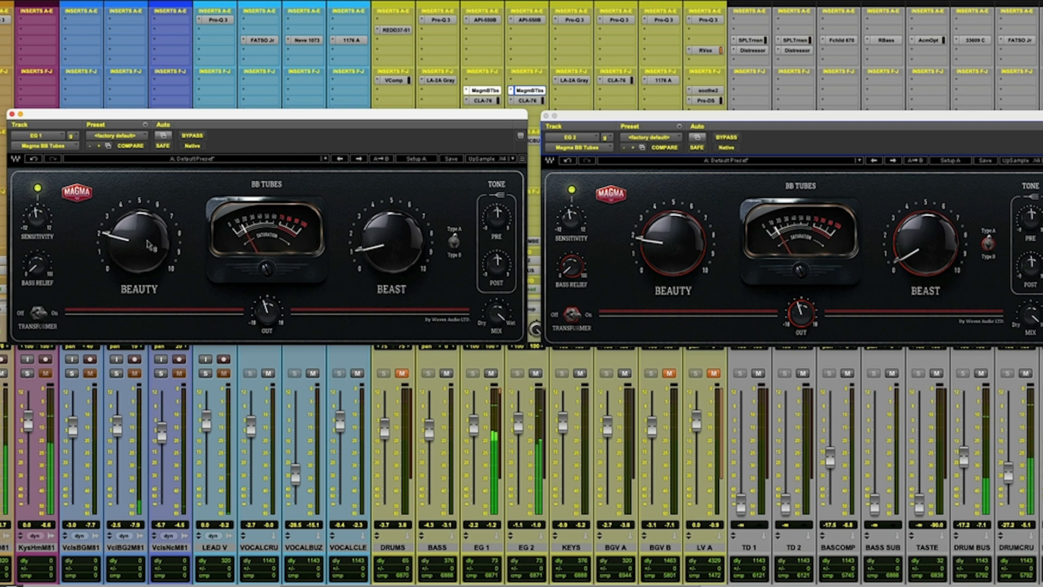
mouse_move(144, 245)
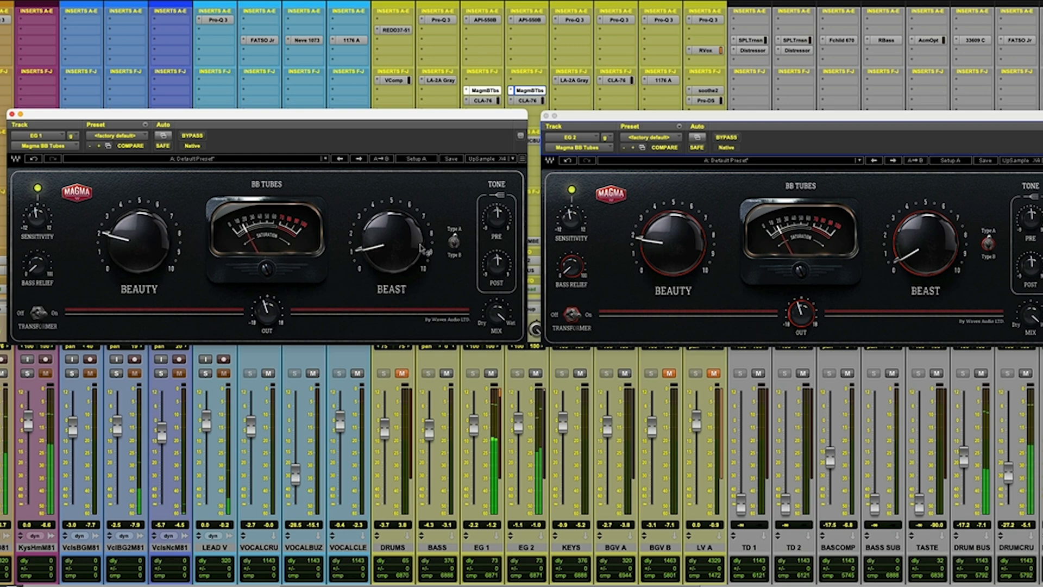
mouse_move(380, 258)
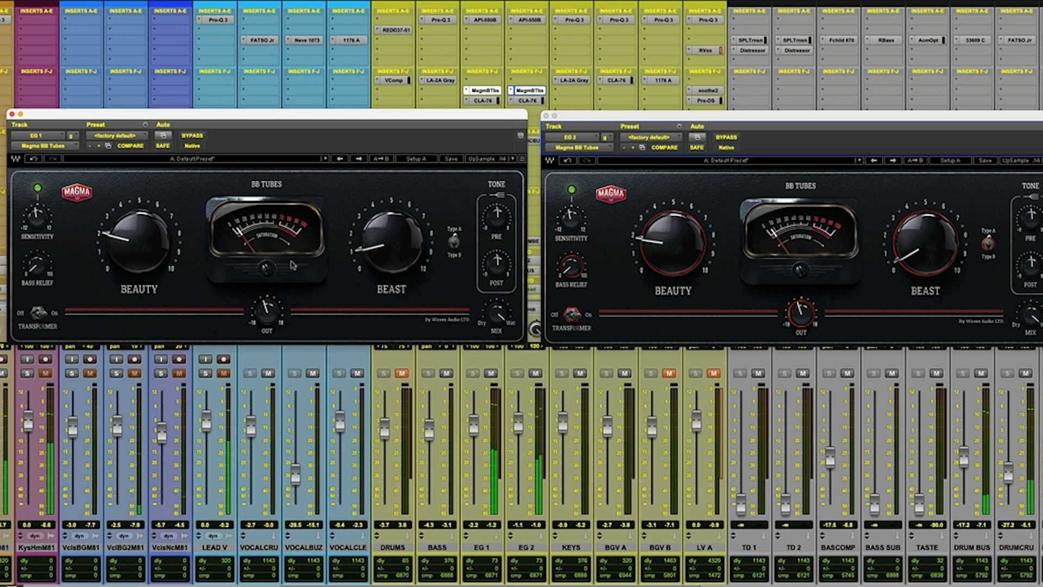
mouse_move(906, 264)
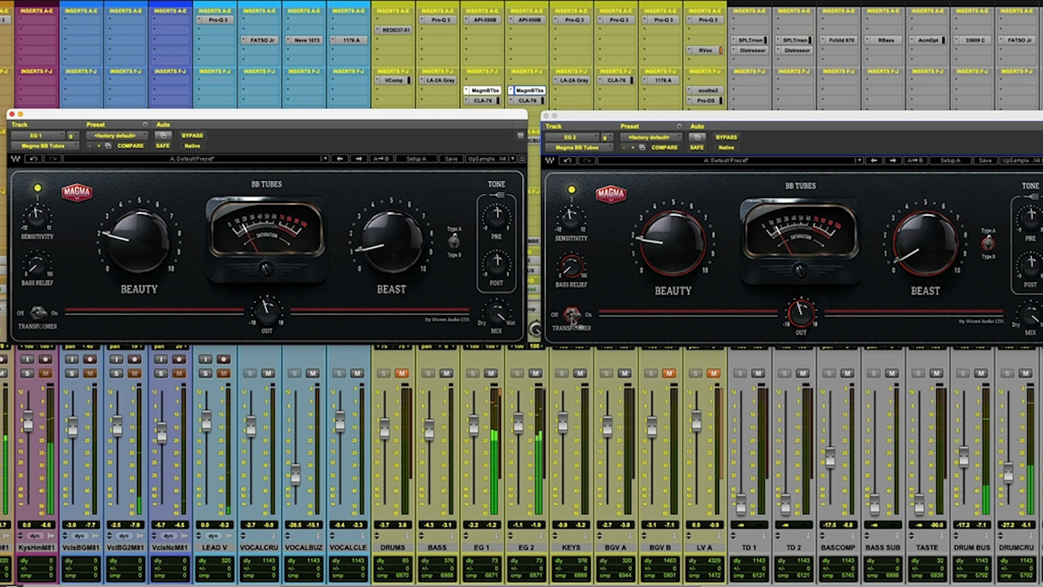
Try toggling the BB Tubes transformer on EG 2 and EG 1.
click(570, 315)
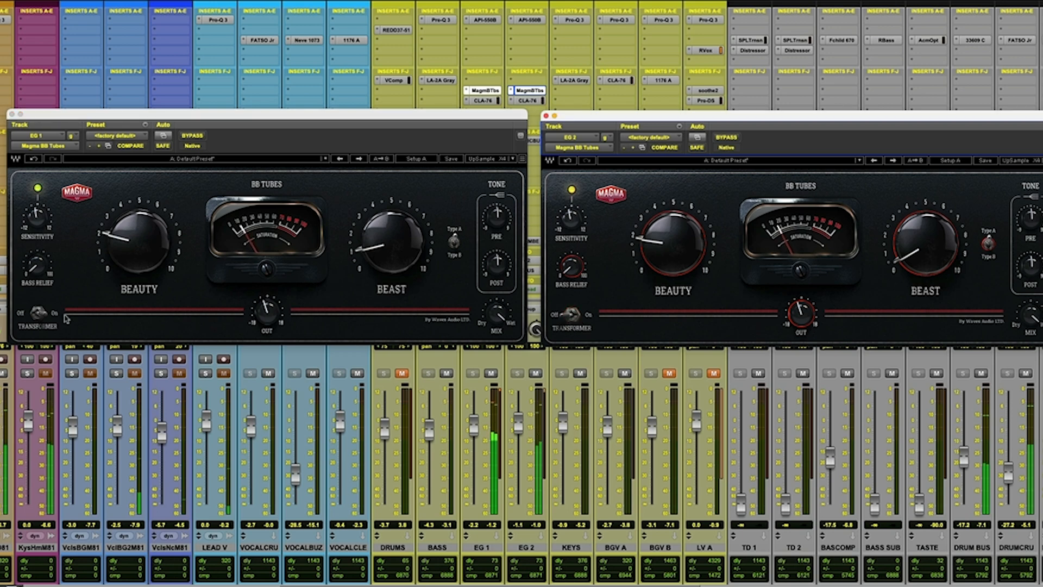
click(35, 314)
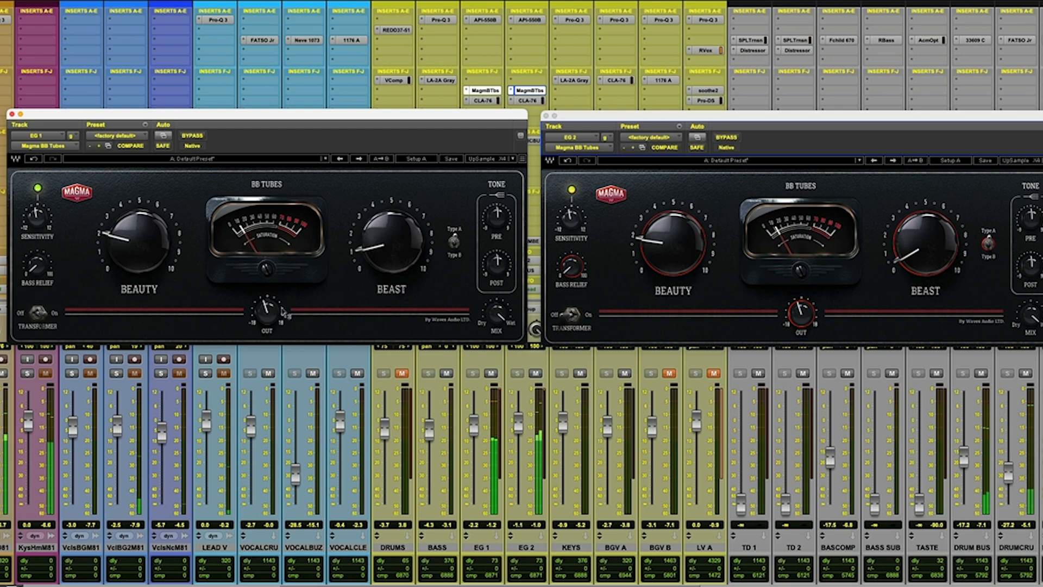
click(581, 316)
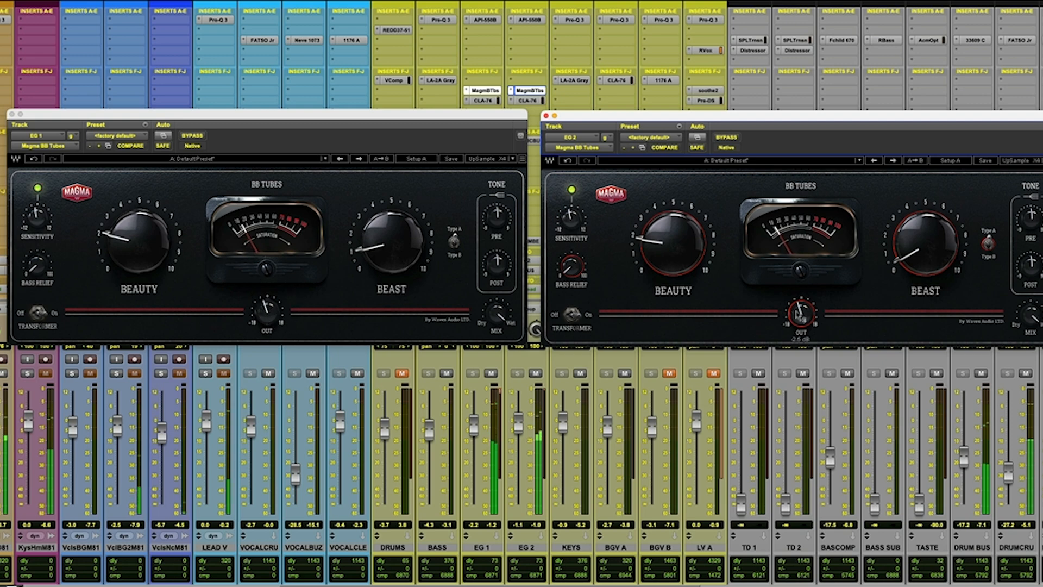
Switch the Beast type in the BB Tubes on both EG 1 and EG 2.
click(454, 245)
click(992, 247)
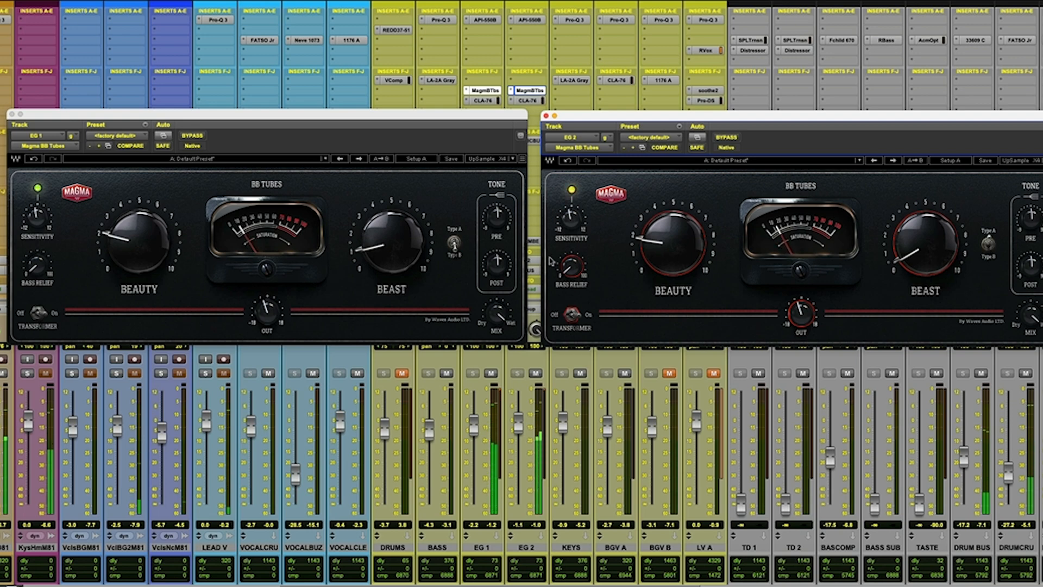
click(463, 245)
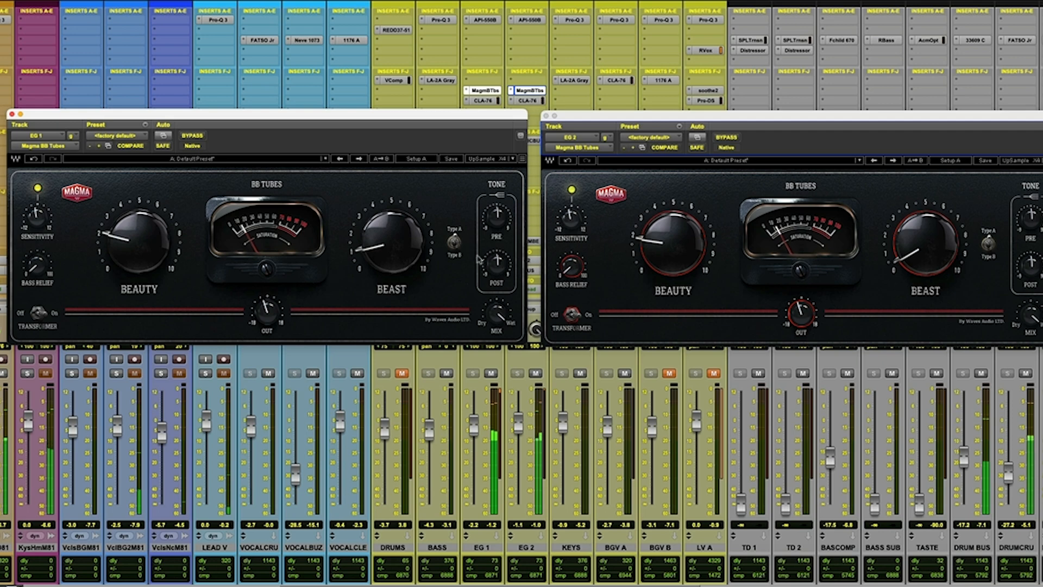
Inspect the CLA-76 settings on EG 2 and EG 1, and close the compressor window.
click(527, 101)
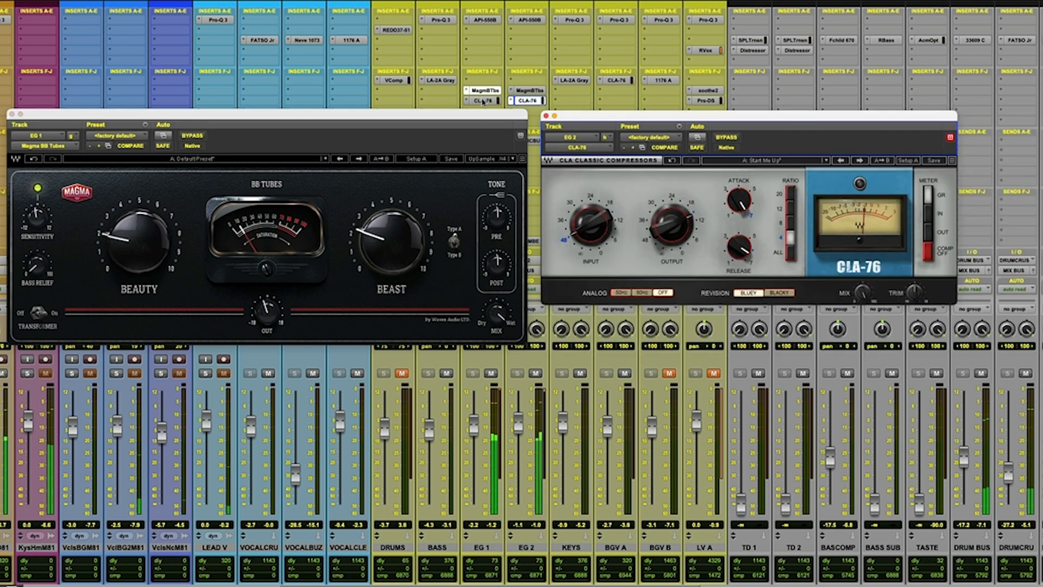
click(483, 101)
click(483, 101)
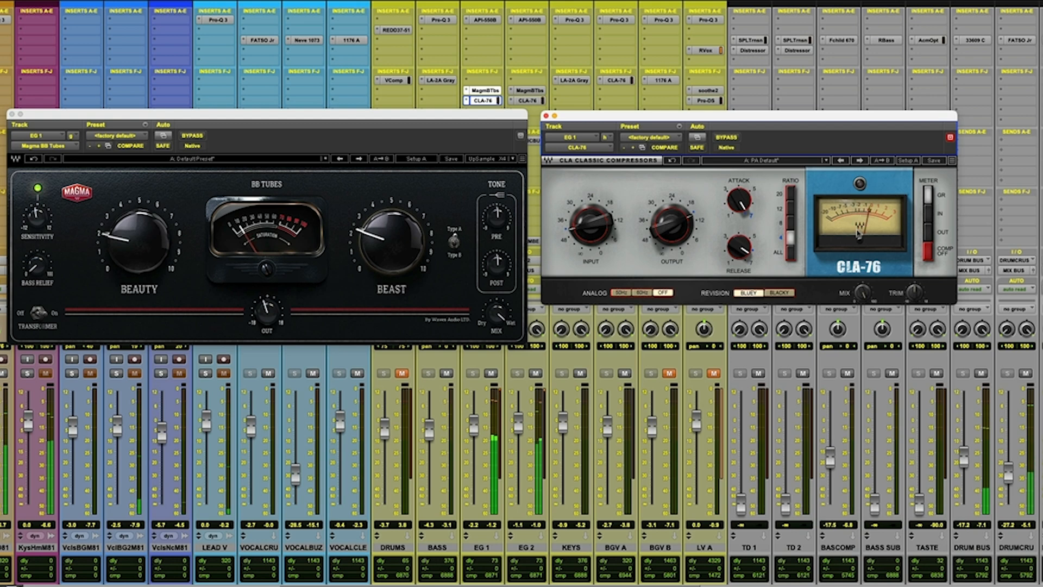
mouse_move(663, 233)
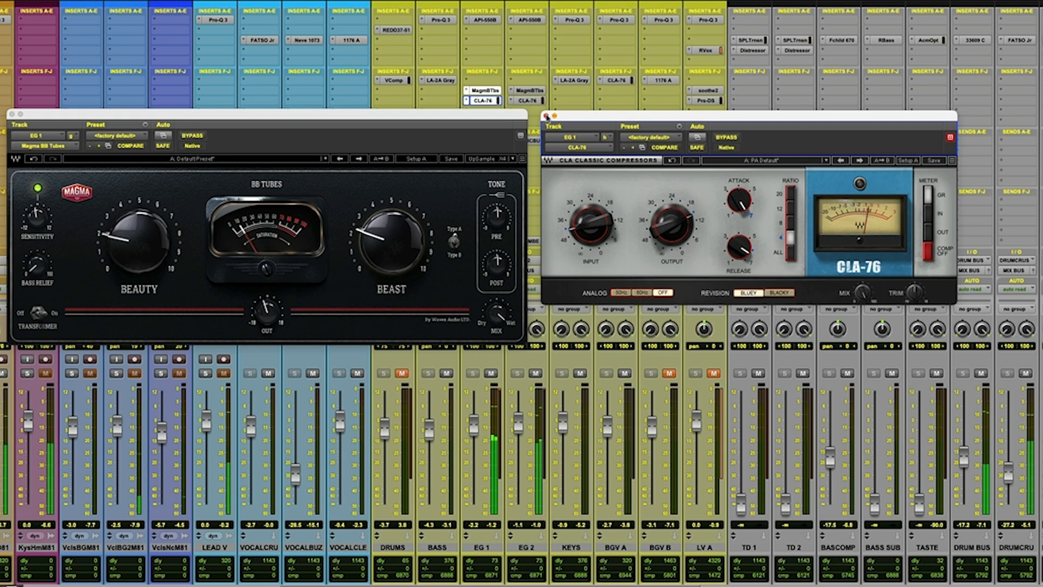
click(547, 115)
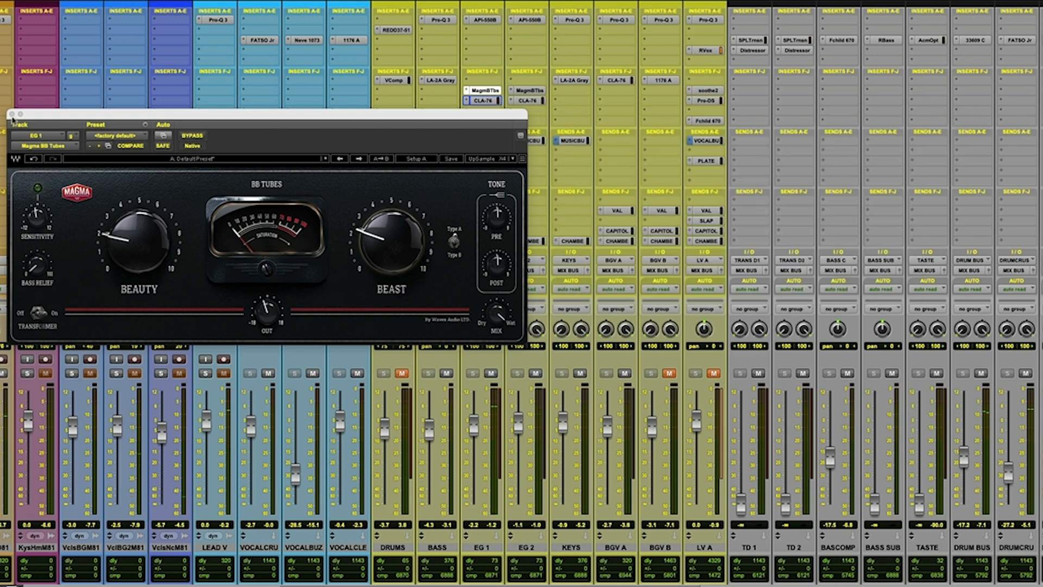
Reopen the CLA-76 on EG 2 and EG 1 to compare their gain reduction, and close it again.
click(527, 100)
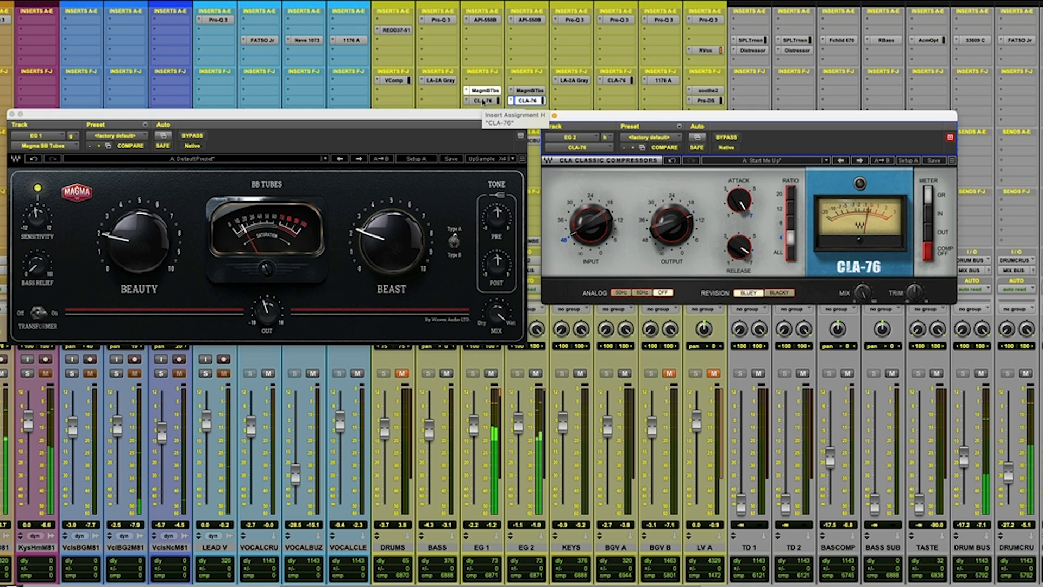
click(483, 101)
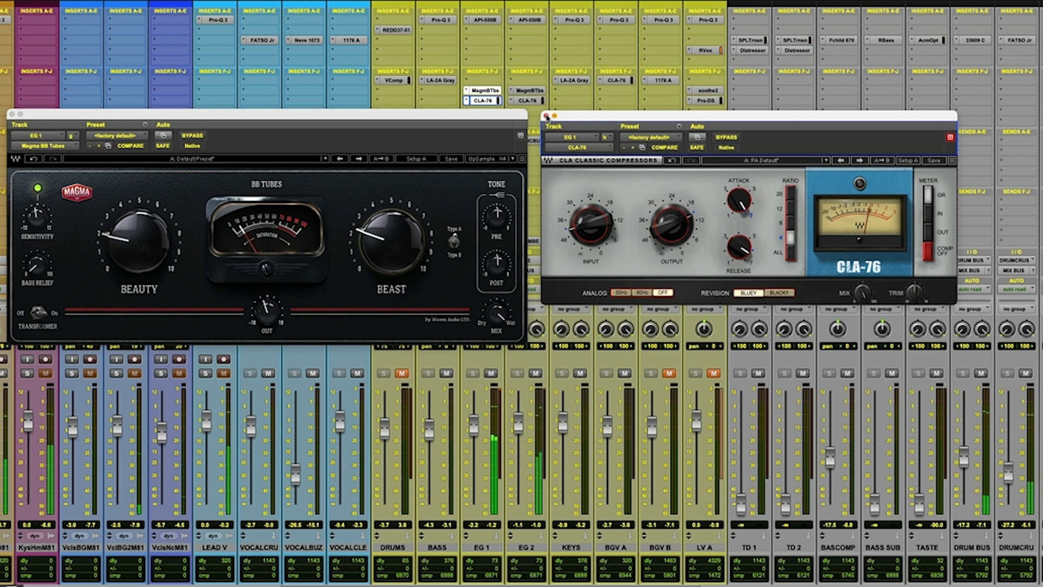
click(546, 115)
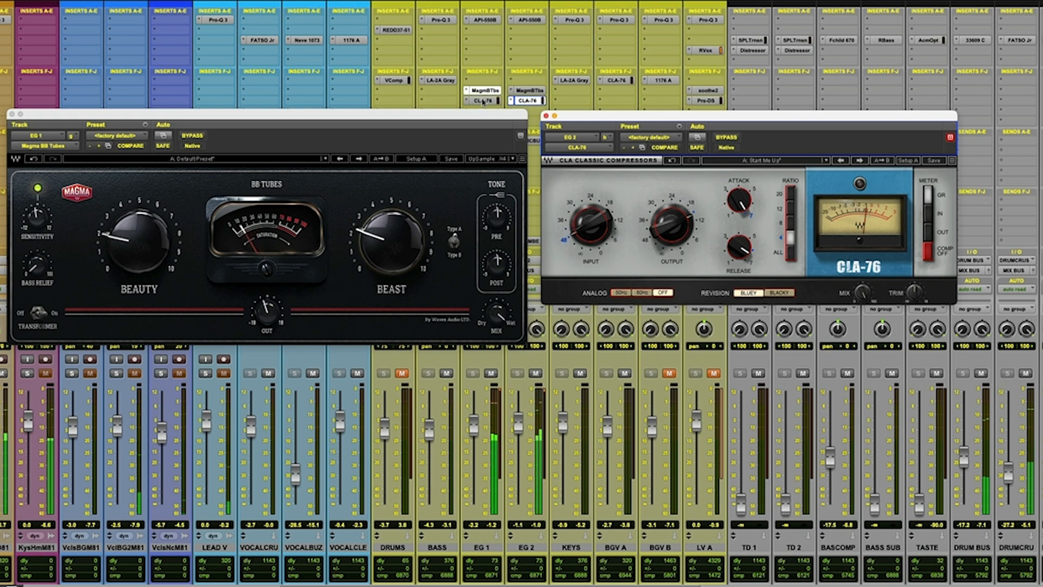
click(483, 101)
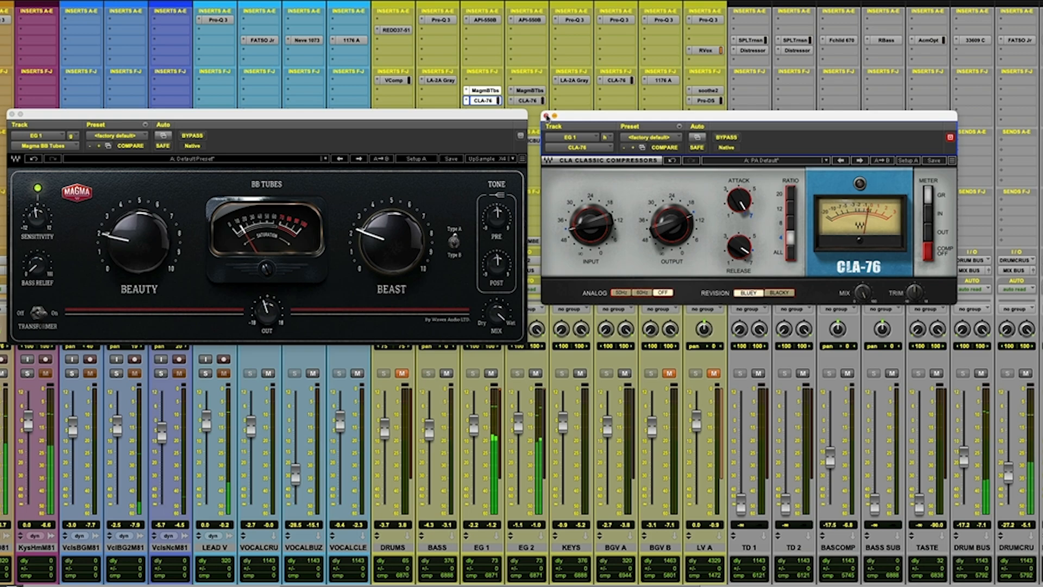
click(547, 116)
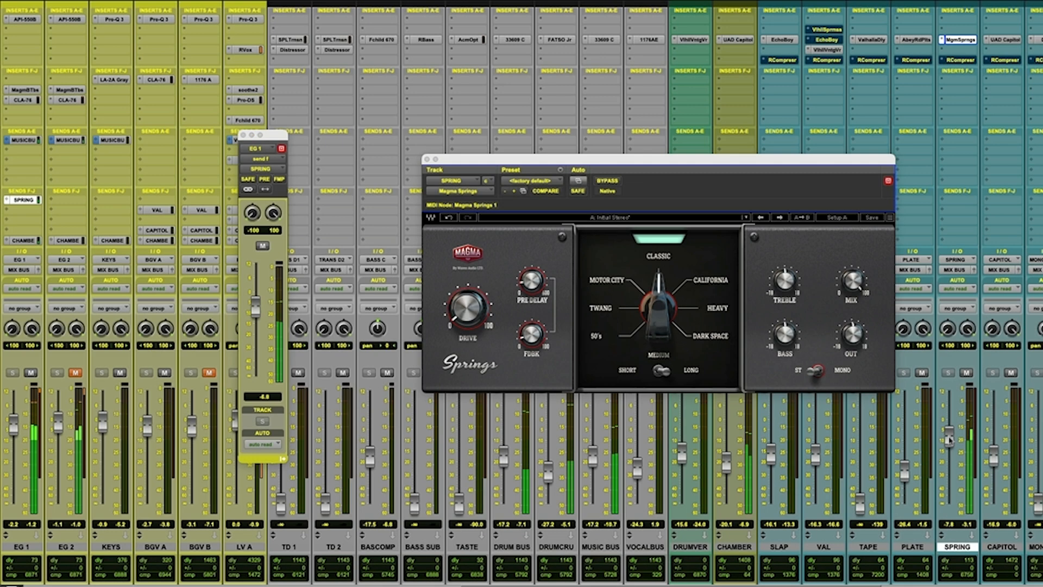
Lower the SPRING track's fader slightly and set its Magma Springs reverb to the California type.
drag(948, 439, 948, 449)
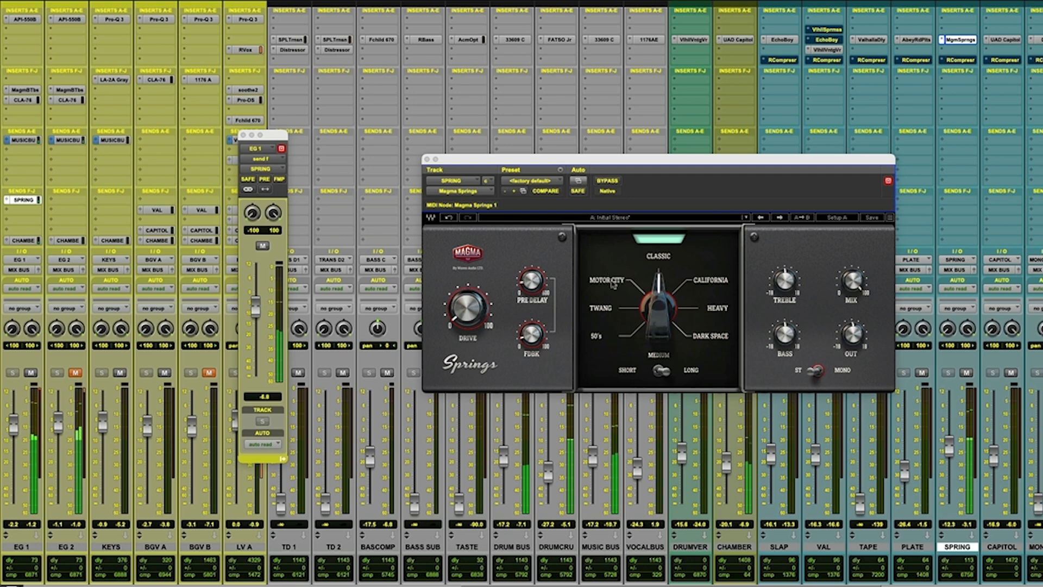
click(703, 281)
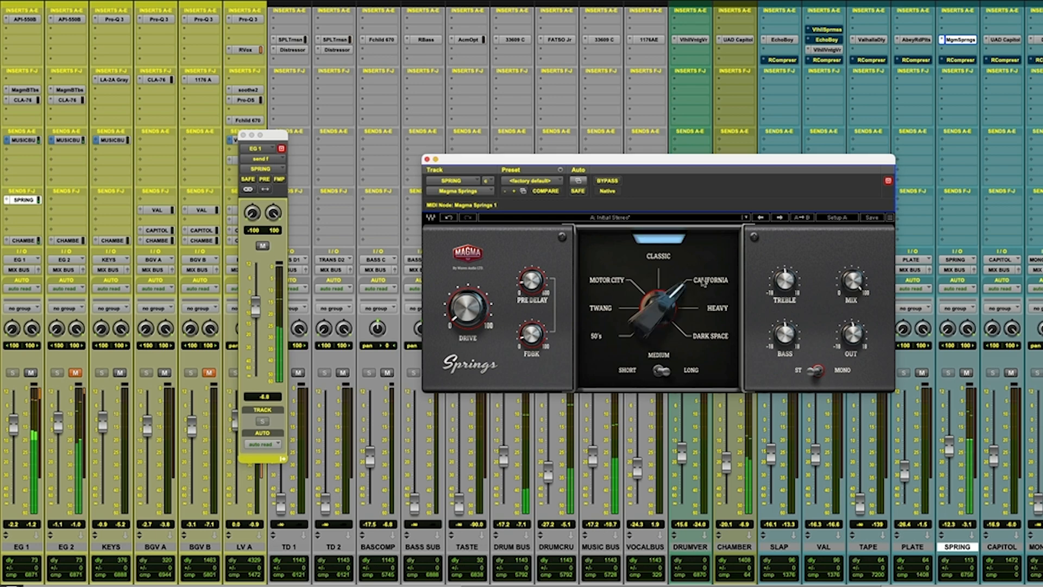
Compare the SPRING track with Magma Springs bypassed and active, and audition the Classic and Twang spring types.
click(609, 183)
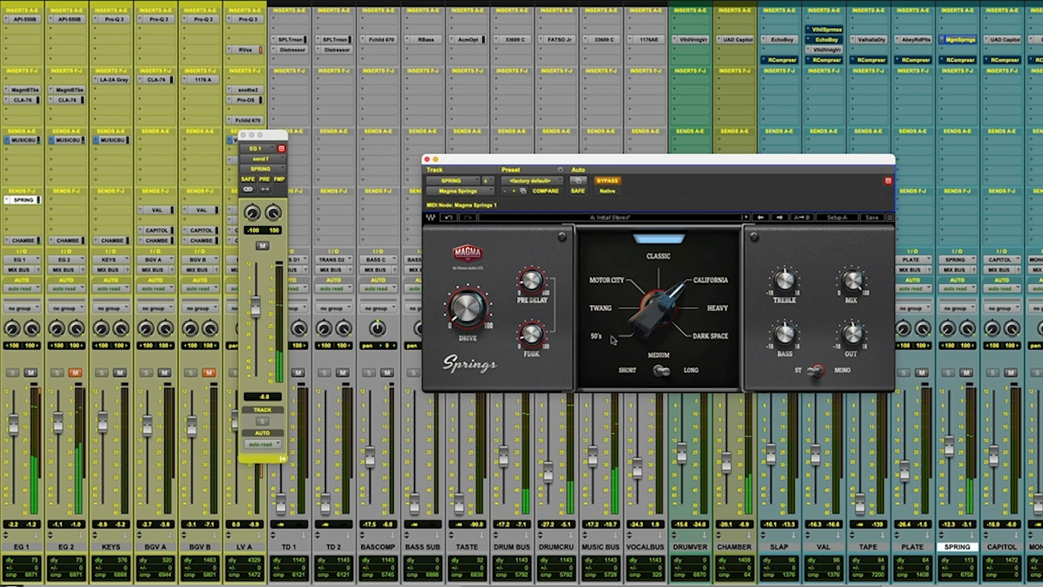
click(606, 184)
click(657, 255)
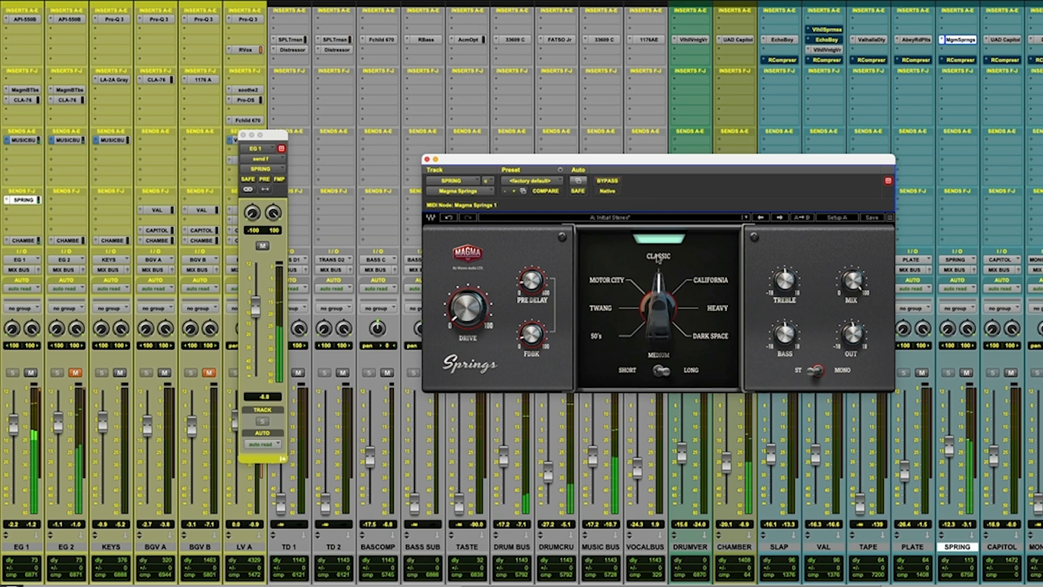
click(600, 309)
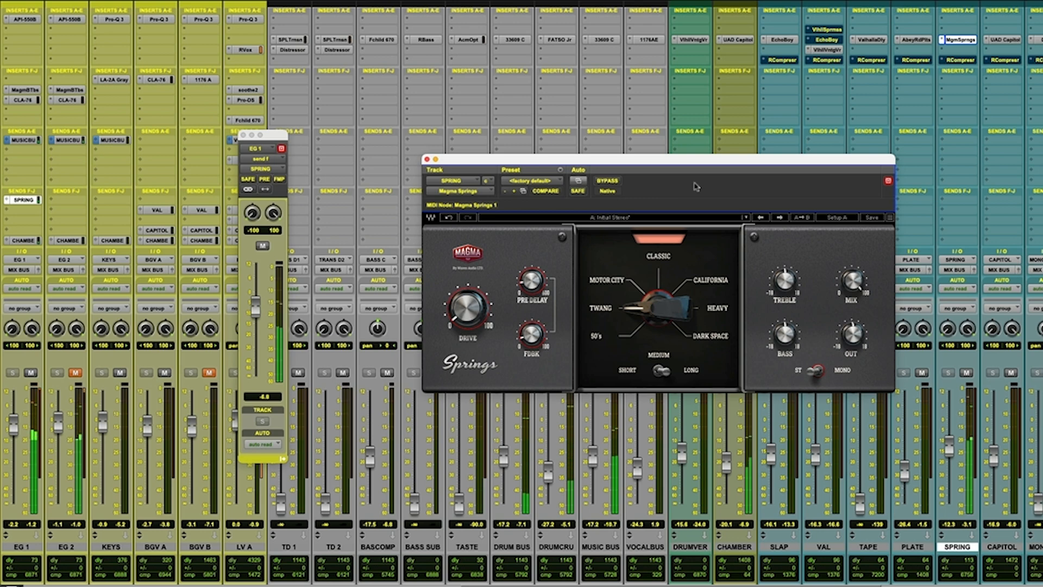
Bypass Magma Springs, lower the SPRING track's fader to -13.7 dB, and re-enable the reverb.
click(608, 181)
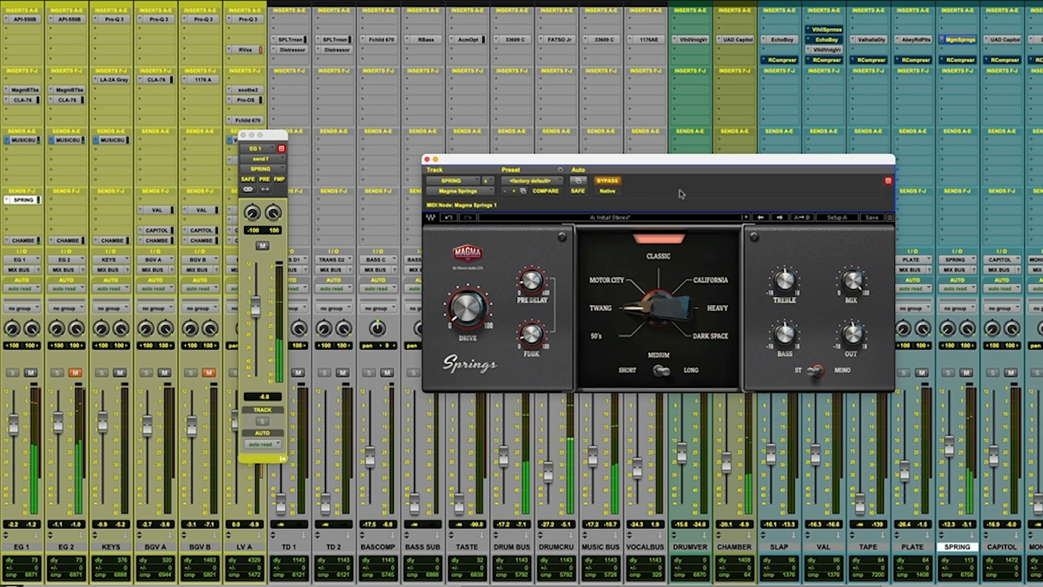
drag(948, 444, 948, 452)
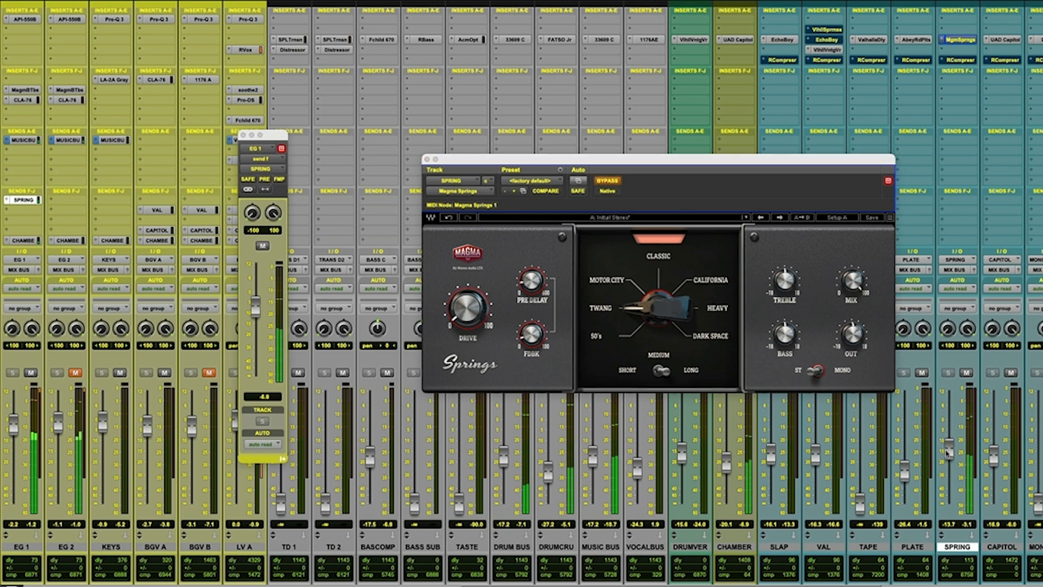
click(608, 181)
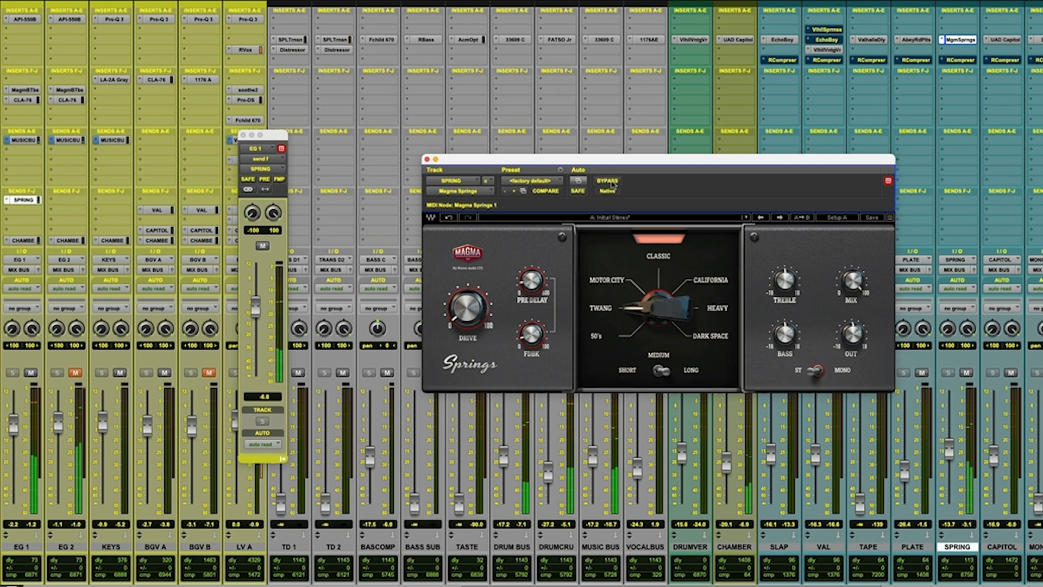
Audition the Motor City and Twang spring types, and set the SPRING fader to -13.7 dB while the reverb is temporarily bypassed.
click(614, 284)
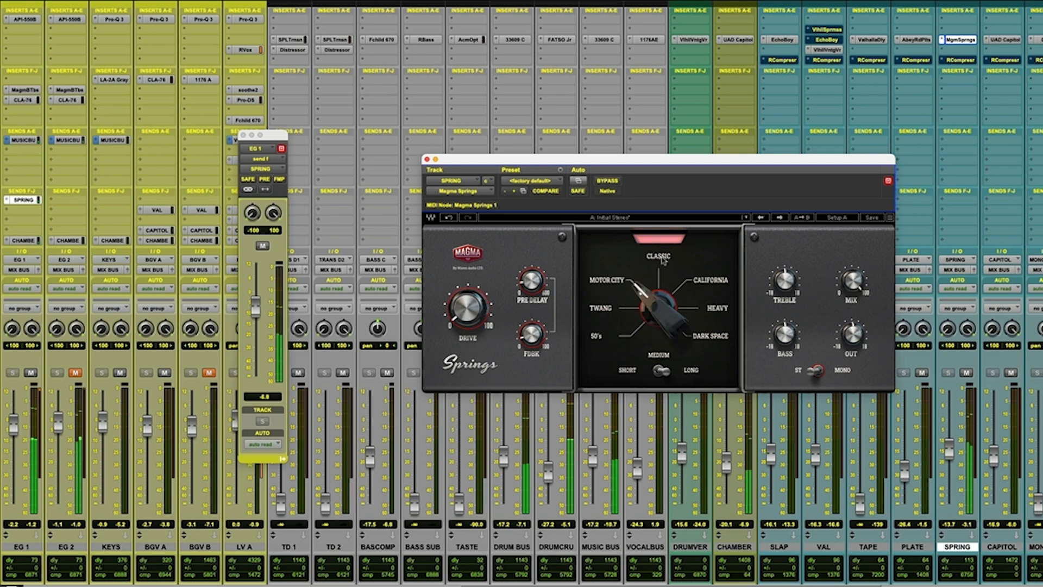
click(606, 309)
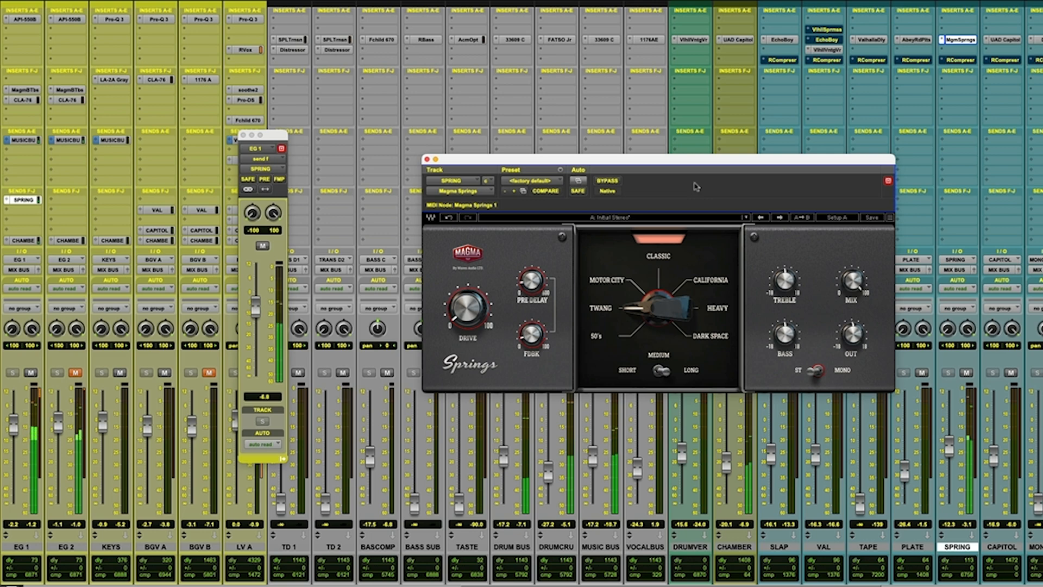
click(607, 181)
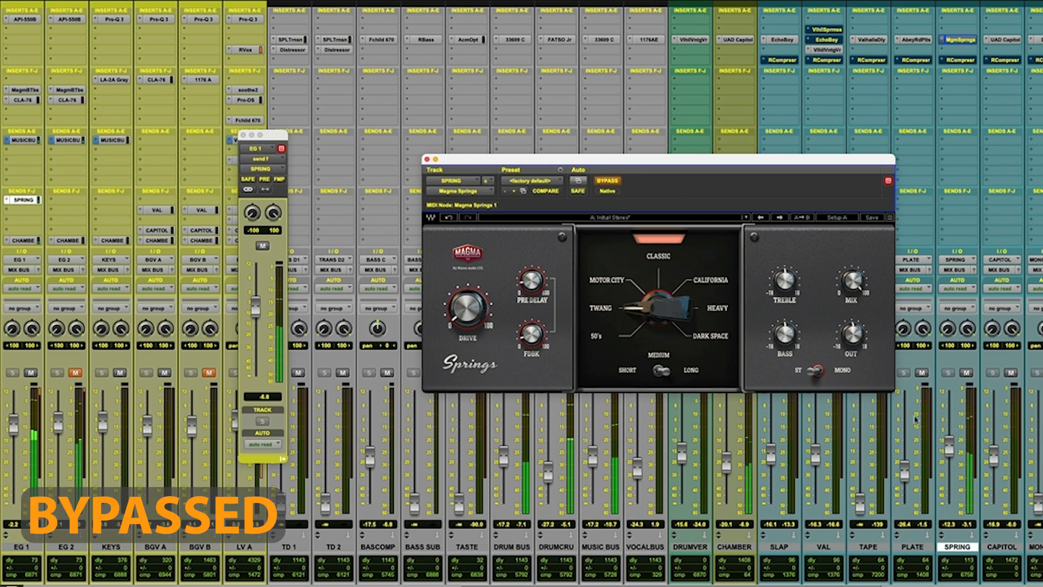
drag(948, 445, 942, 443)
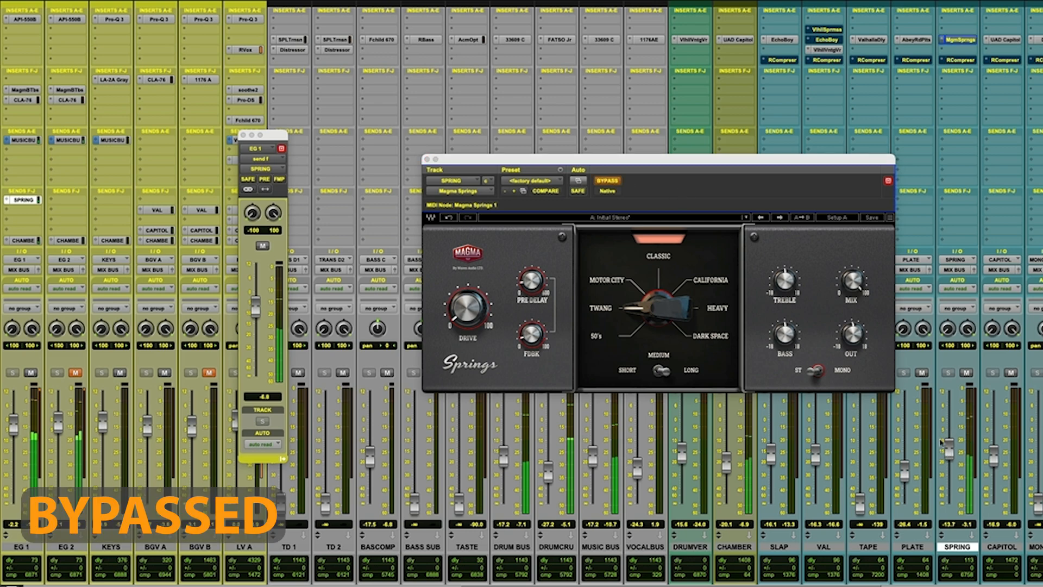
click(608, 181)
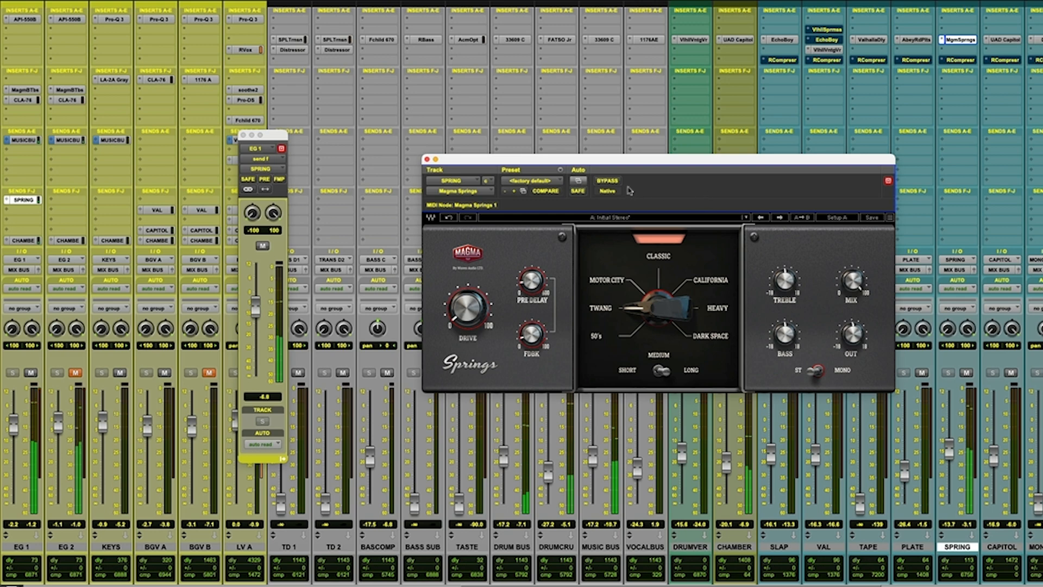
Audition the Motor City, Classic and Twang spring types in Magma Springs.
click(614, 282)
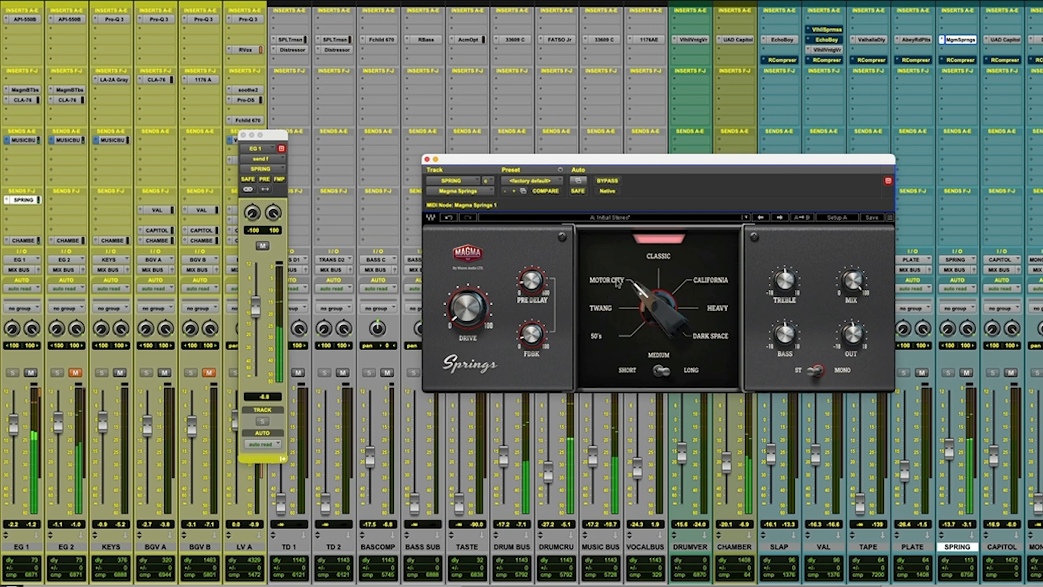
click(664, 260)
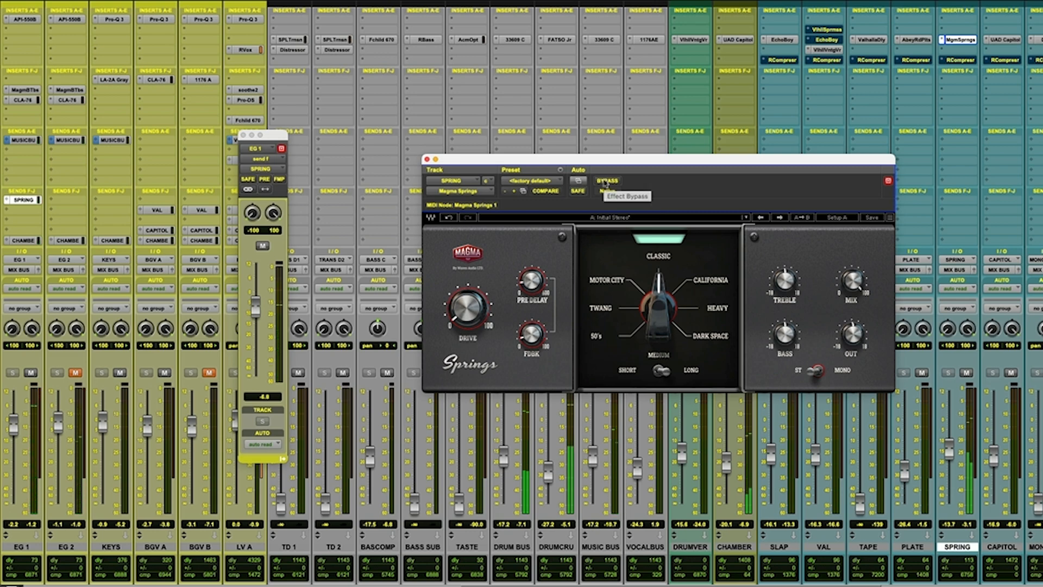
click(601, 311)
Switch Magma Springs to the 50's type during a bypass comparison, and audition the Heavy and Dark Space types.
click(607, 181)
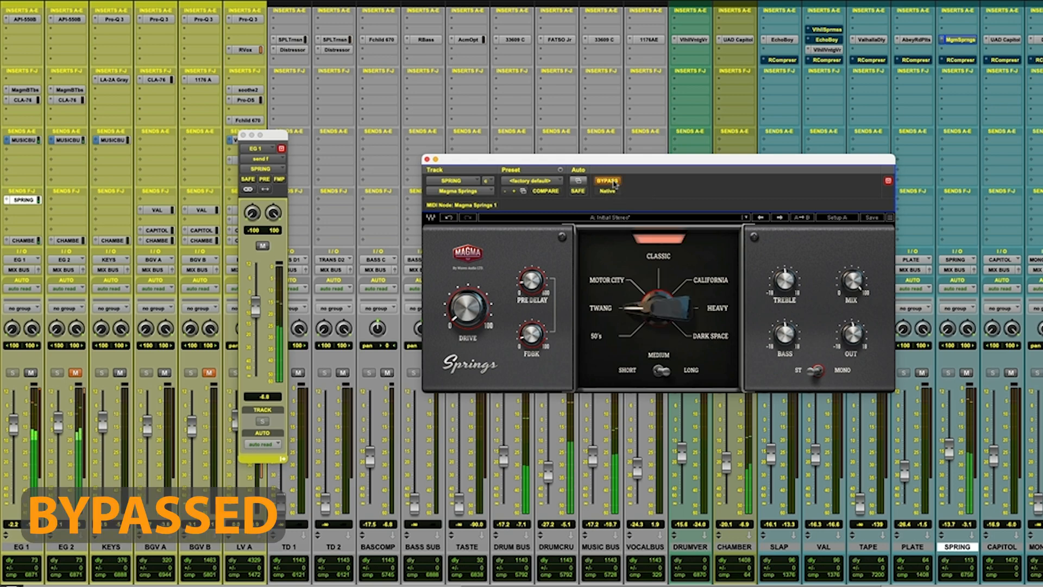
click(599, 291)
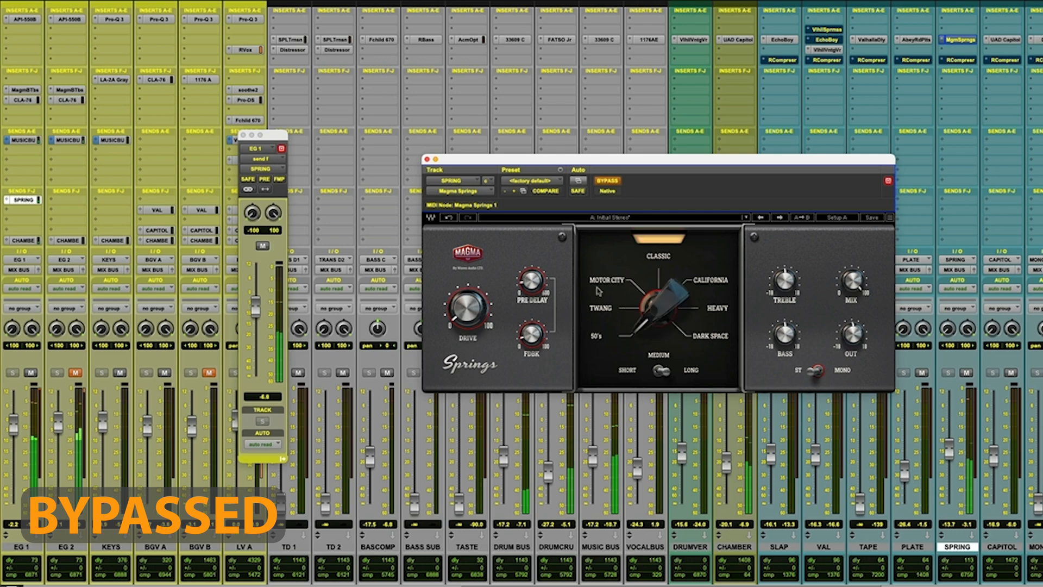
click(603, 183)
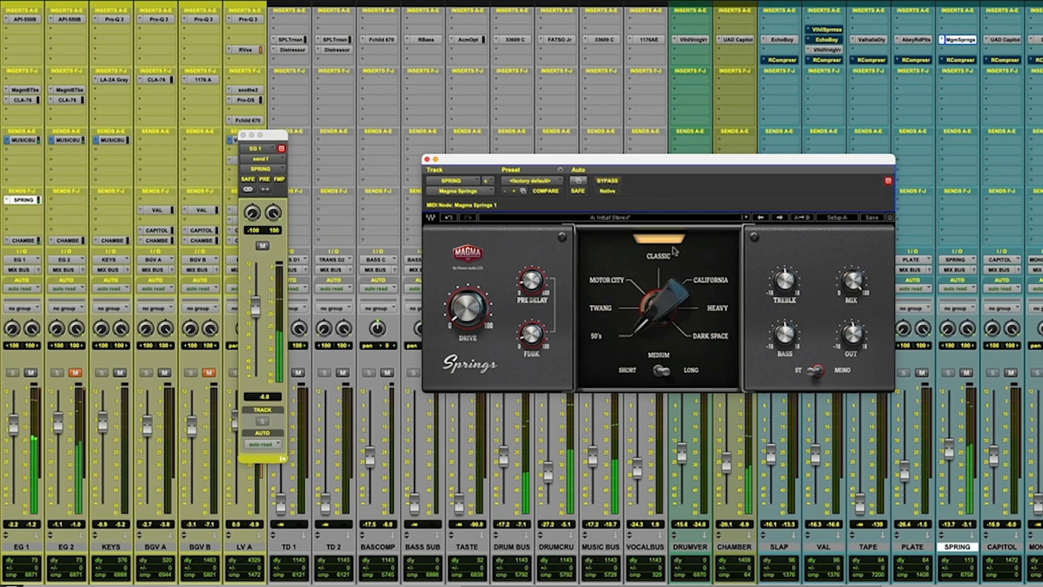
click(718, 309)
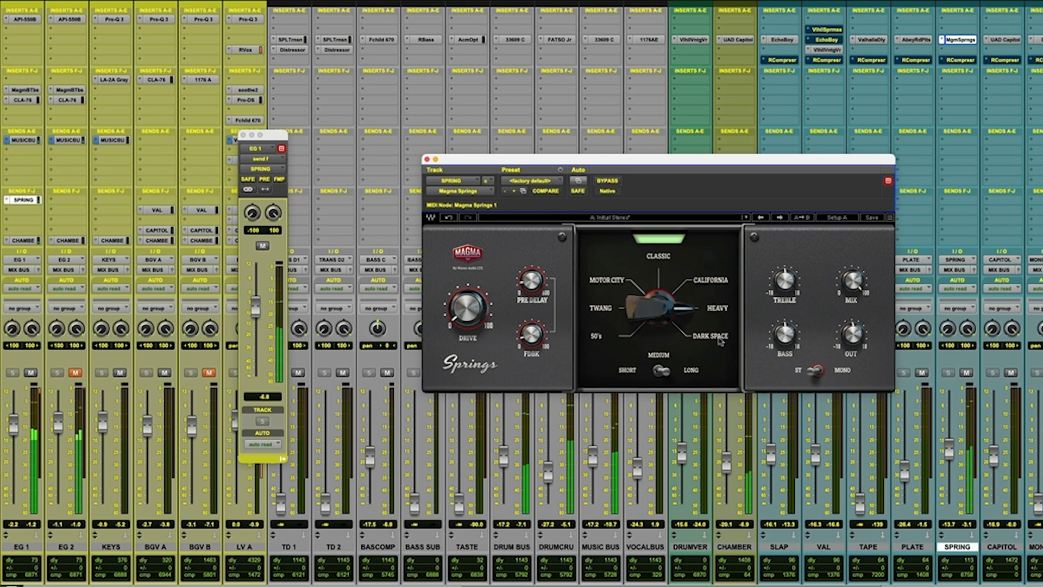
click(720, 339)
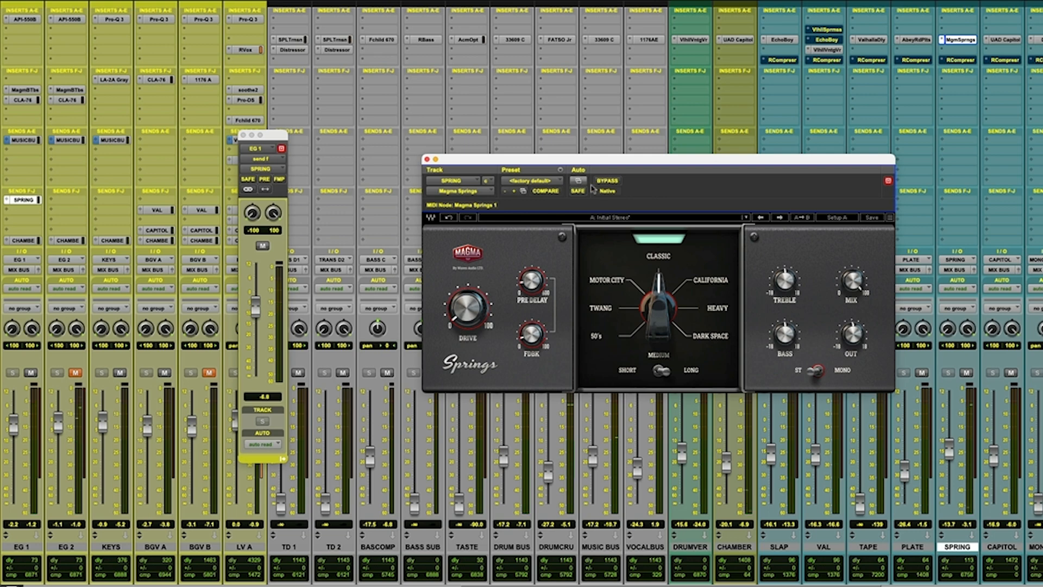
Mute the EG 2 track and compare the mix with Magma Springs bypassed and active.
scroll(769, 479, right, 6)
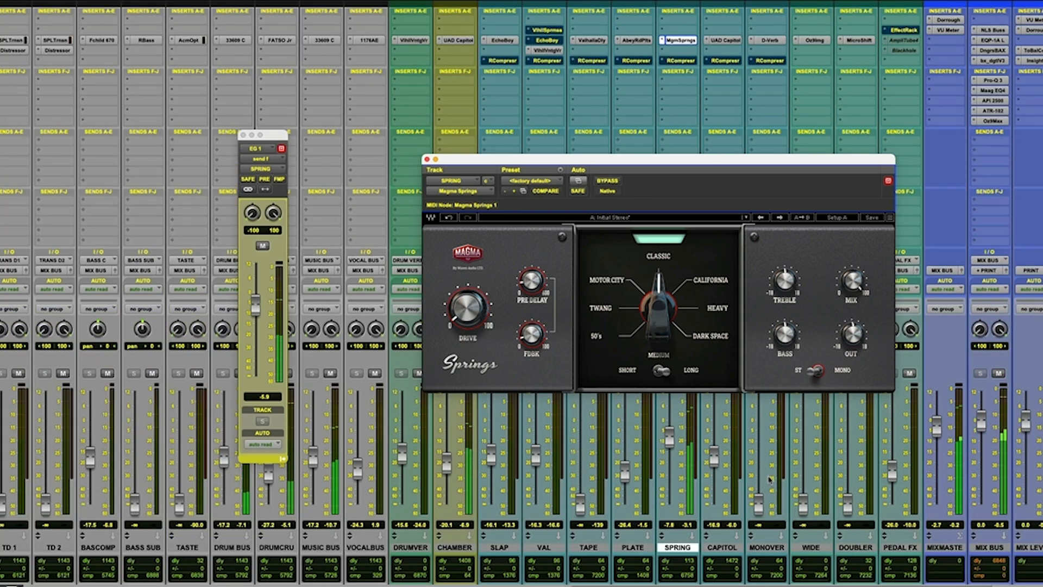
scroll(769, 479, left, 9)
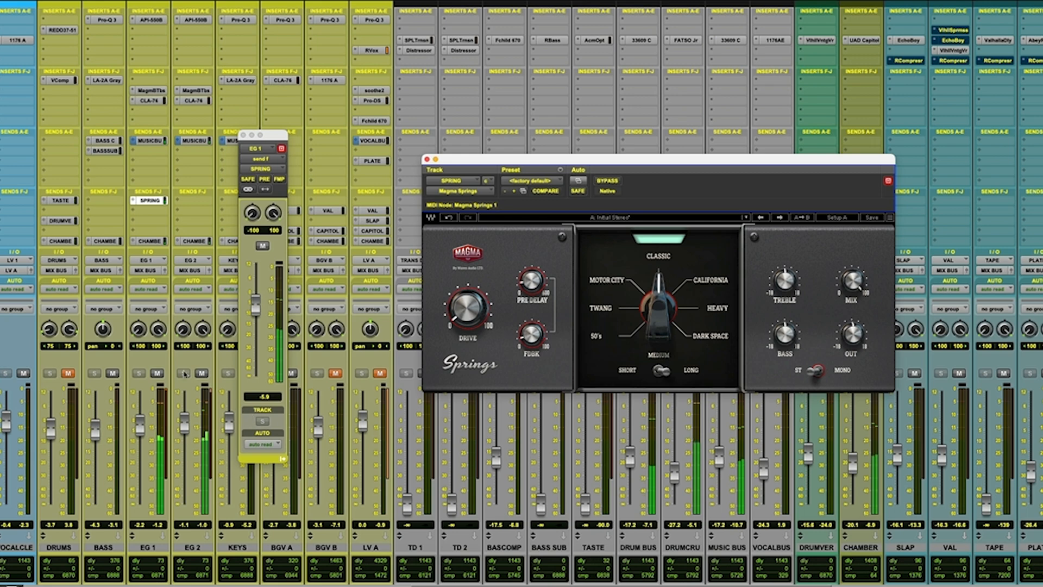
click(202, 373)
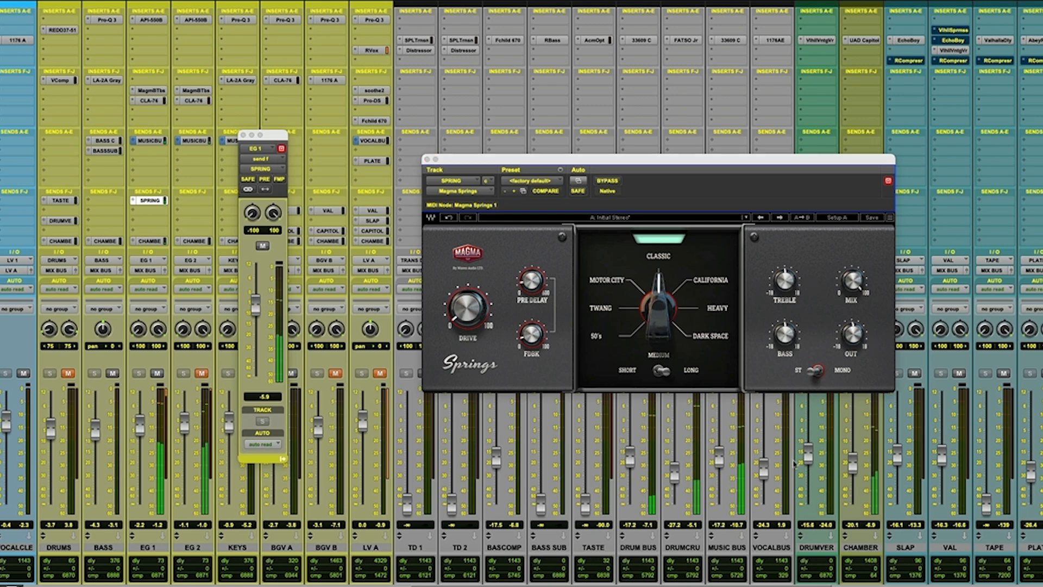
scroll(794, 463, right, 3)
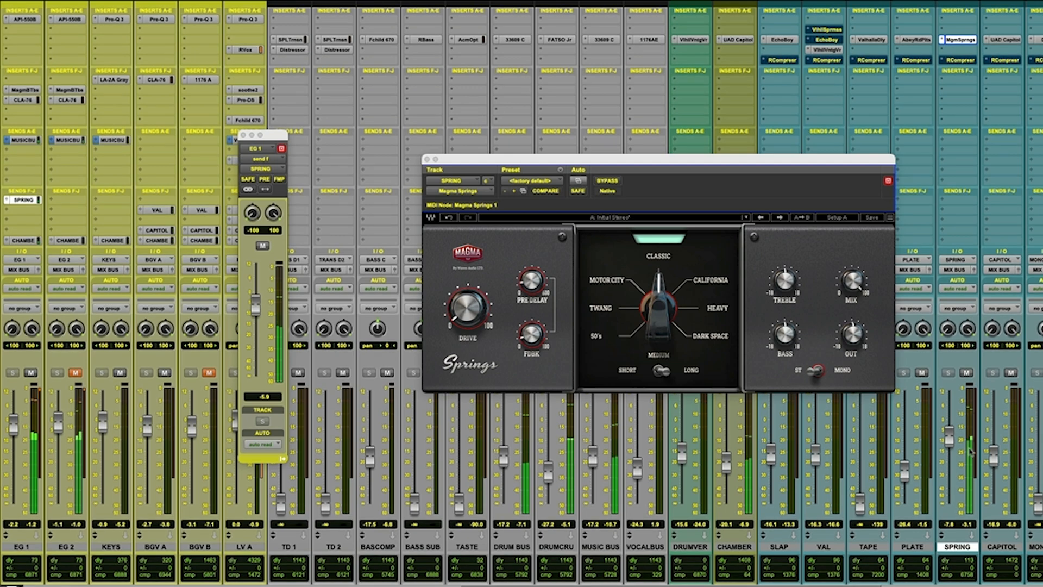
click(607, 181)
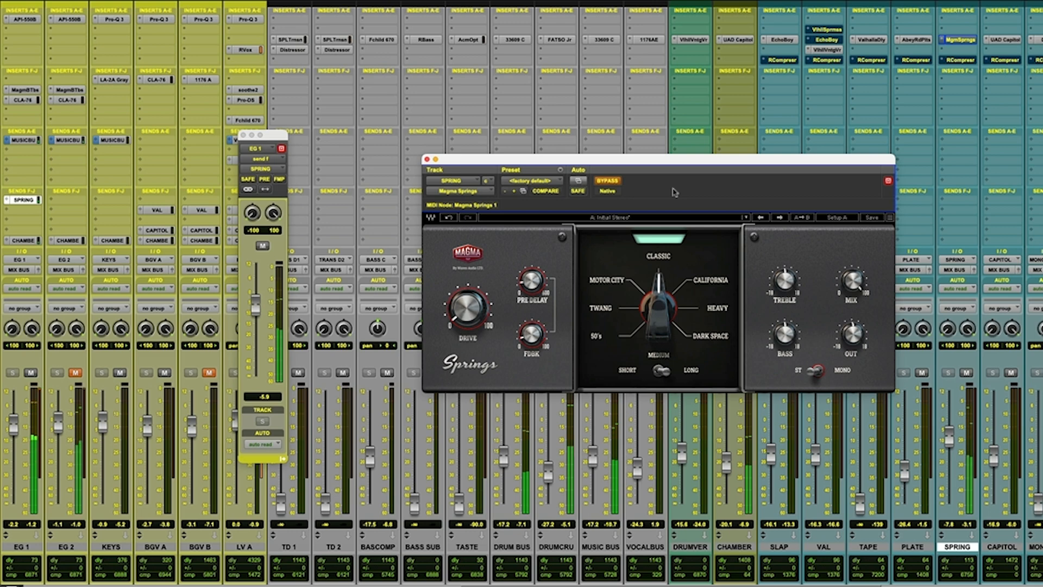
click(609, 183)
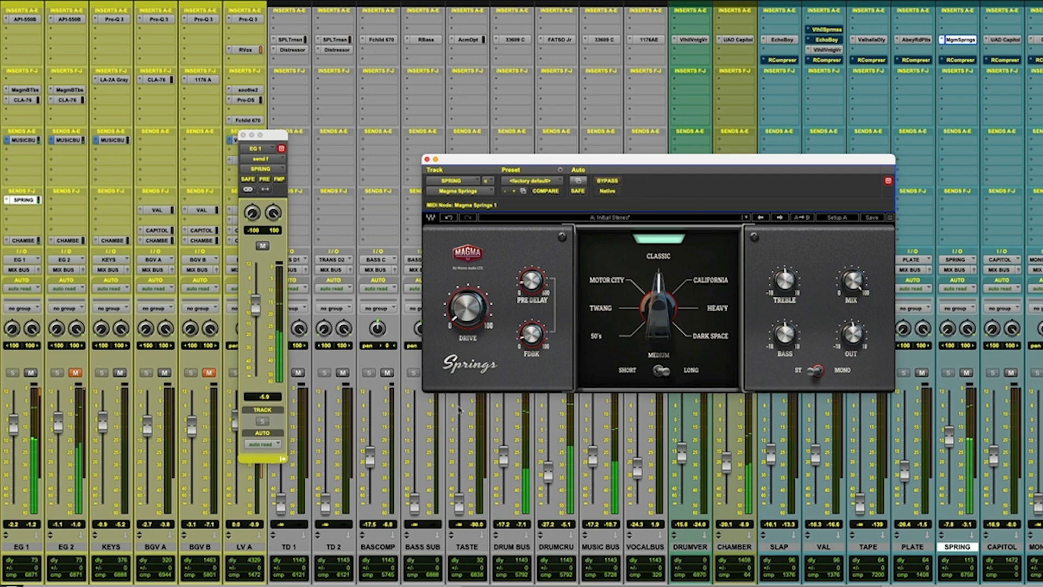
Lower EG 1's send to SPRING to -6.9 dB and the SPRING track's fader to -12.3 dB.
drag(259, 310, 256, 306)
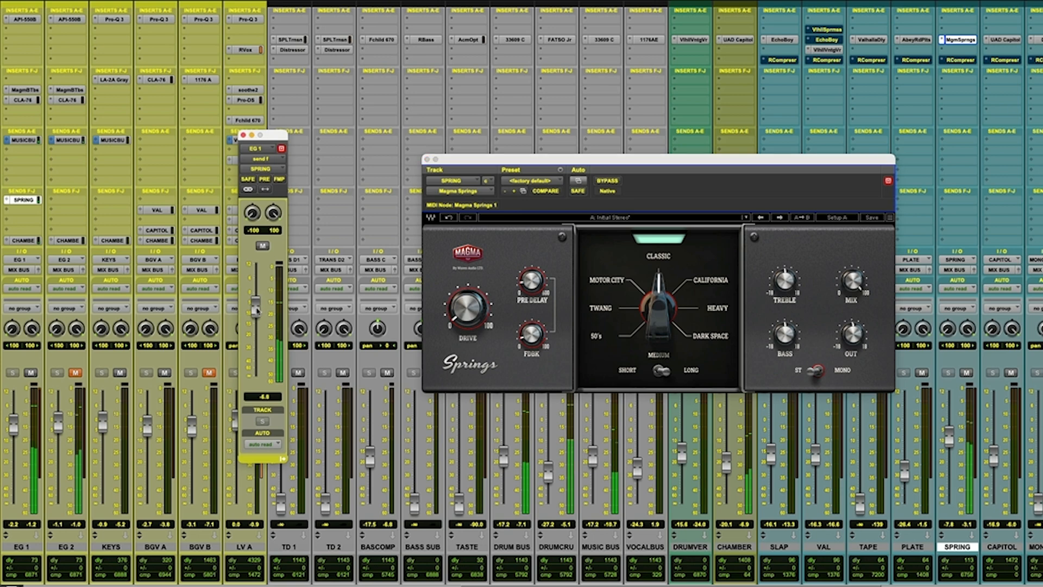
drag(948, 441, 948, 449)
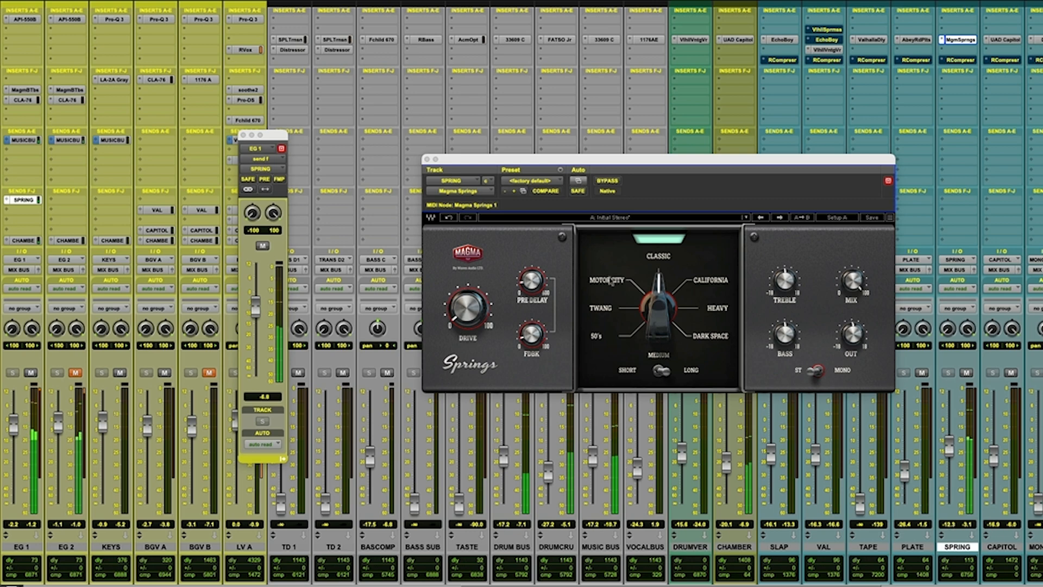
Audition the California type against the bypassed sound, and compare it with the Classic and Twang types.
click(703, 281)
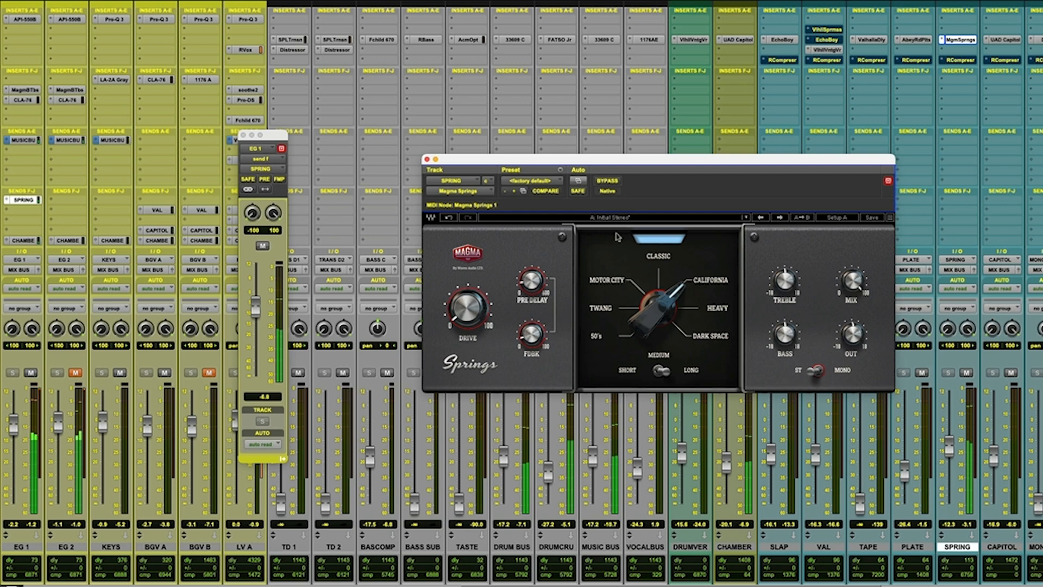
click(608, 181)
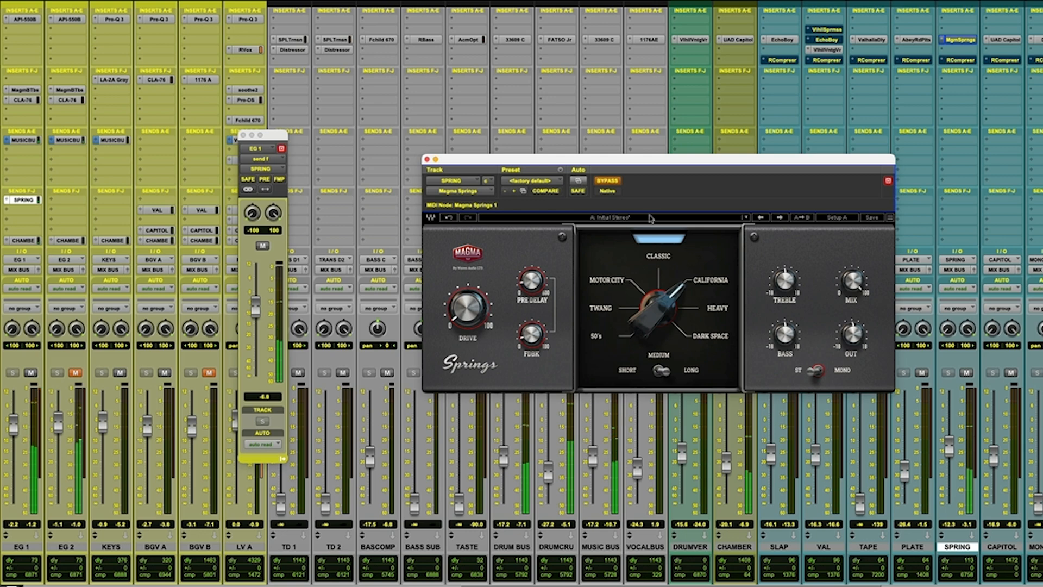
click(606, 182)
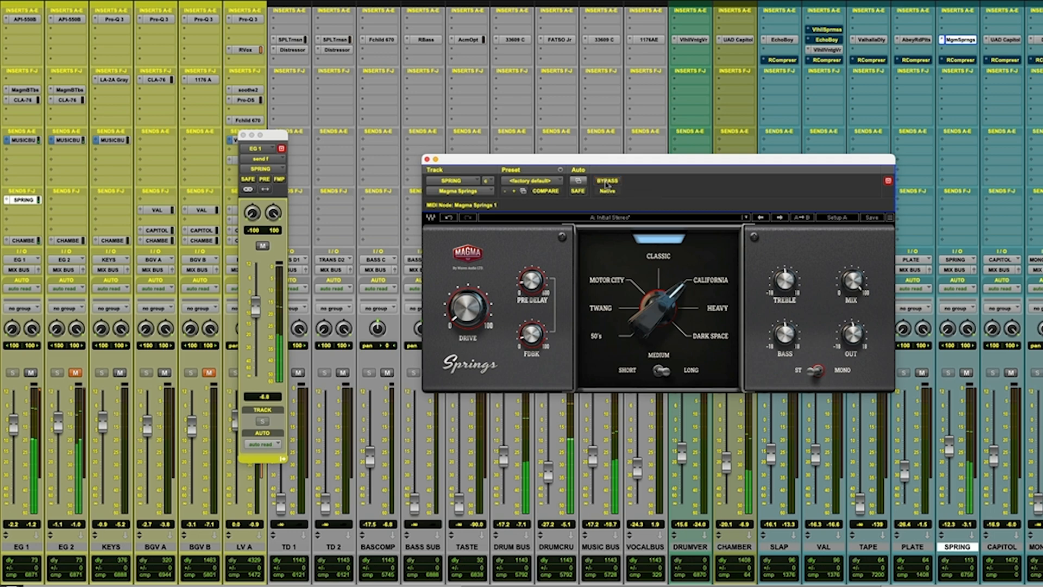
click(657, 256)
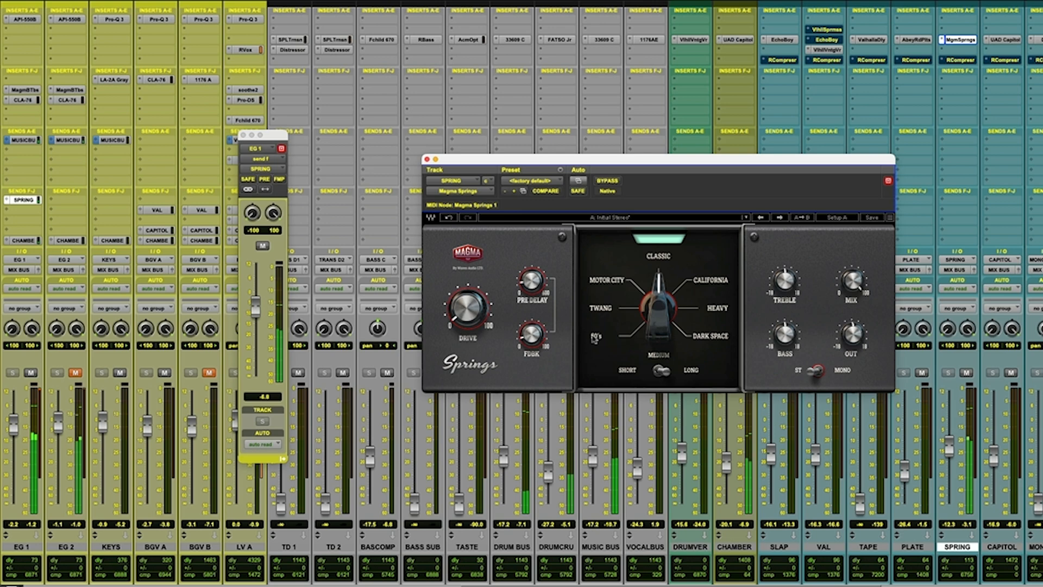
click(601, 309)
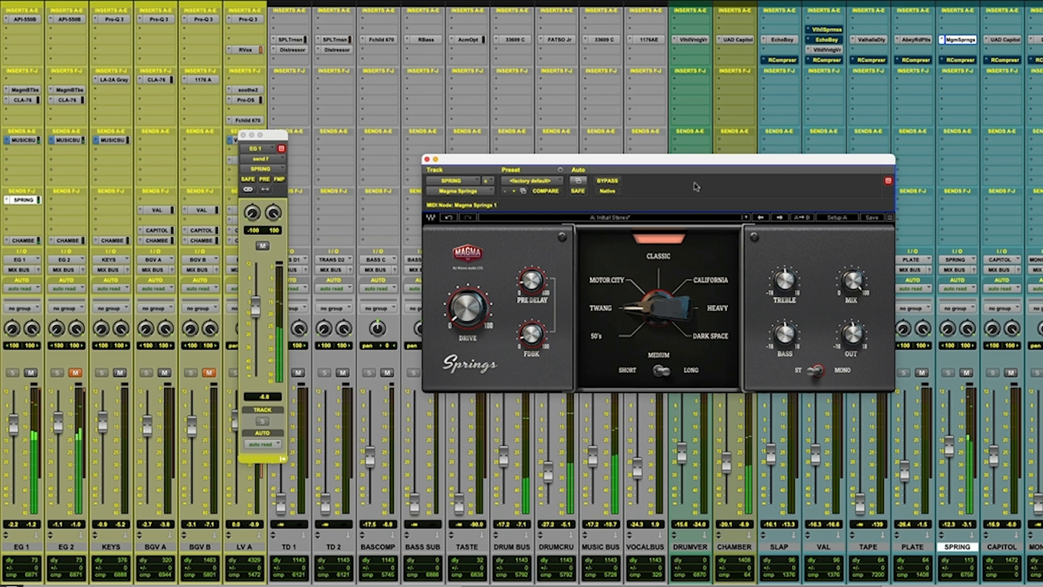
Lower the SPRING fader to -13.7 dB with Magma Springs bypassed, and audition the Motor City and Classic types with the reverb re-enabled.
click(609, 182)
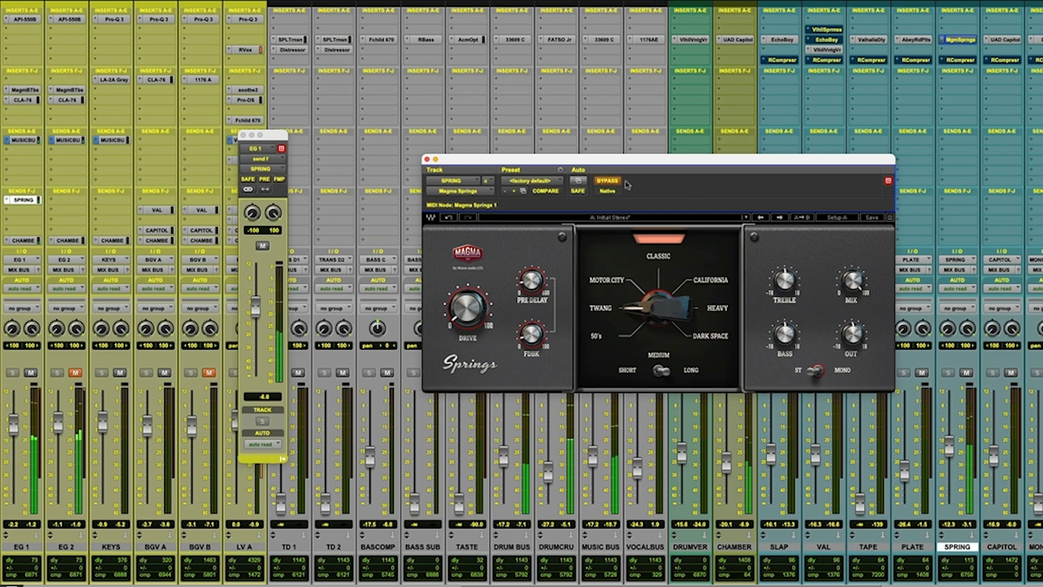
drag(945, 450, 945, 453)
click(609, 181)
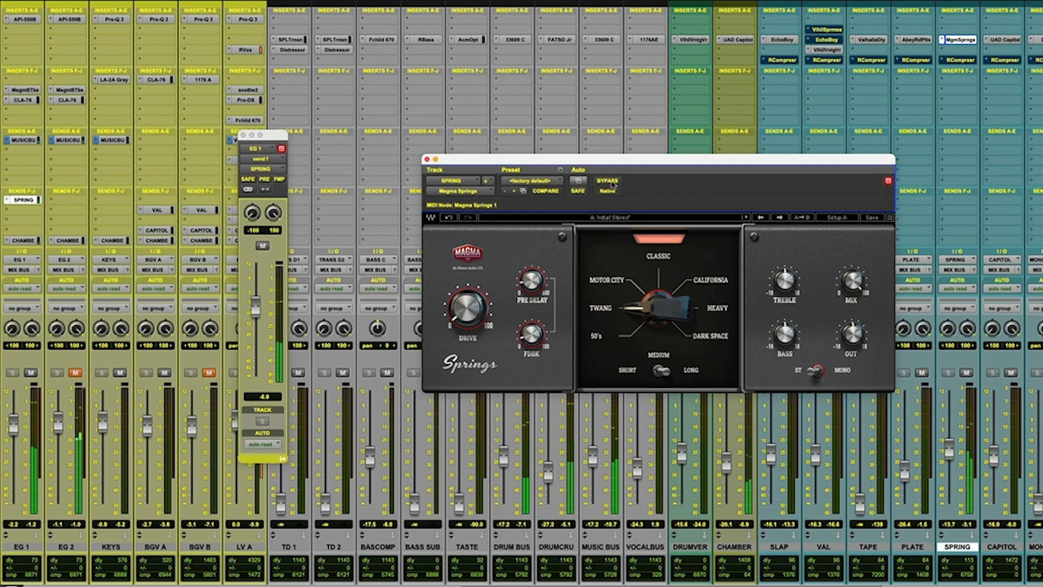
click(612, 284)
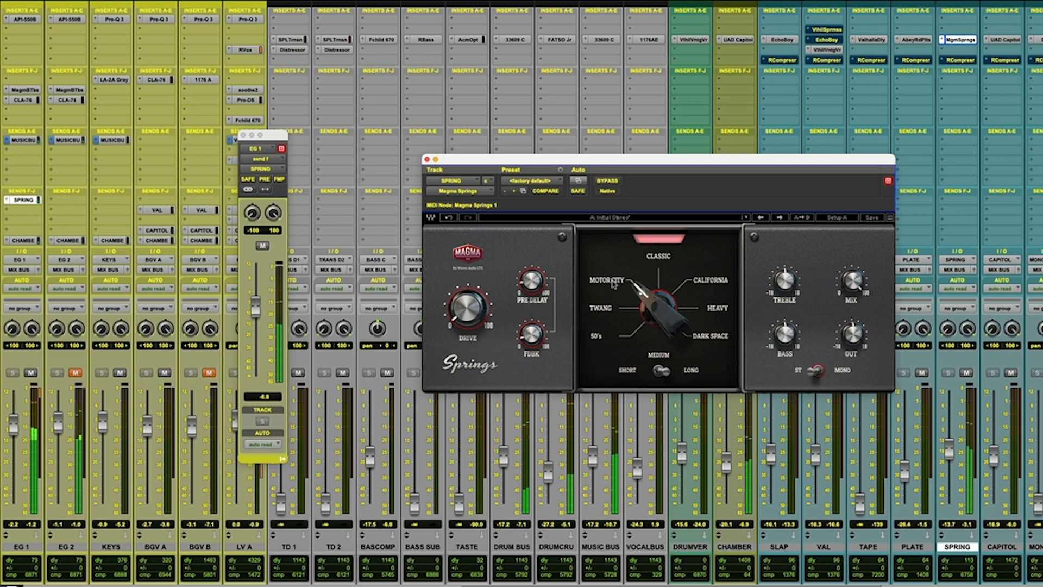
click(663, 260)
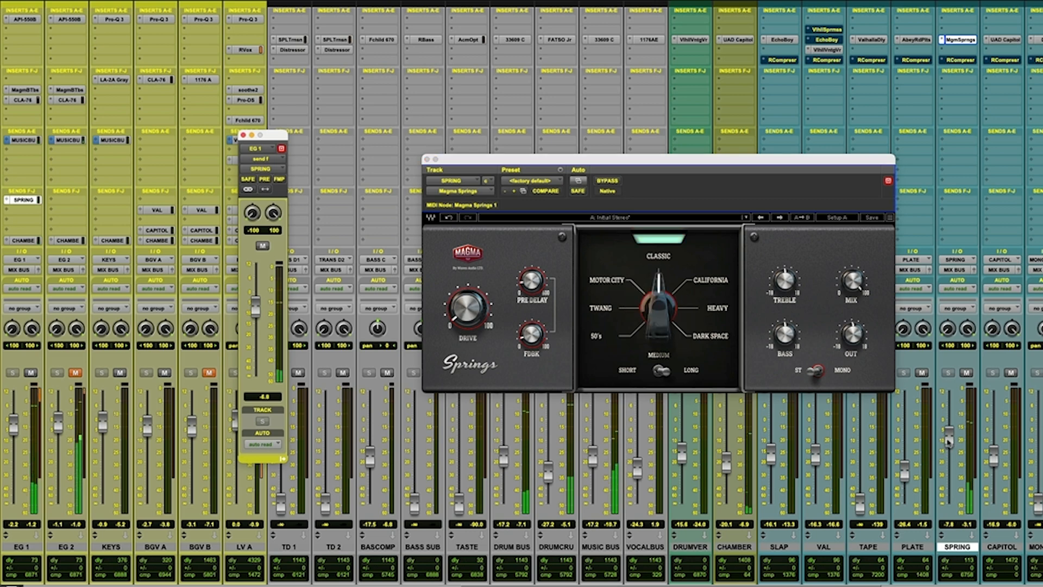
Set the SPRING fader to -12.3 dB and compare the California spring type with the bypassed sound.
drag(948, 454, 949, 450)
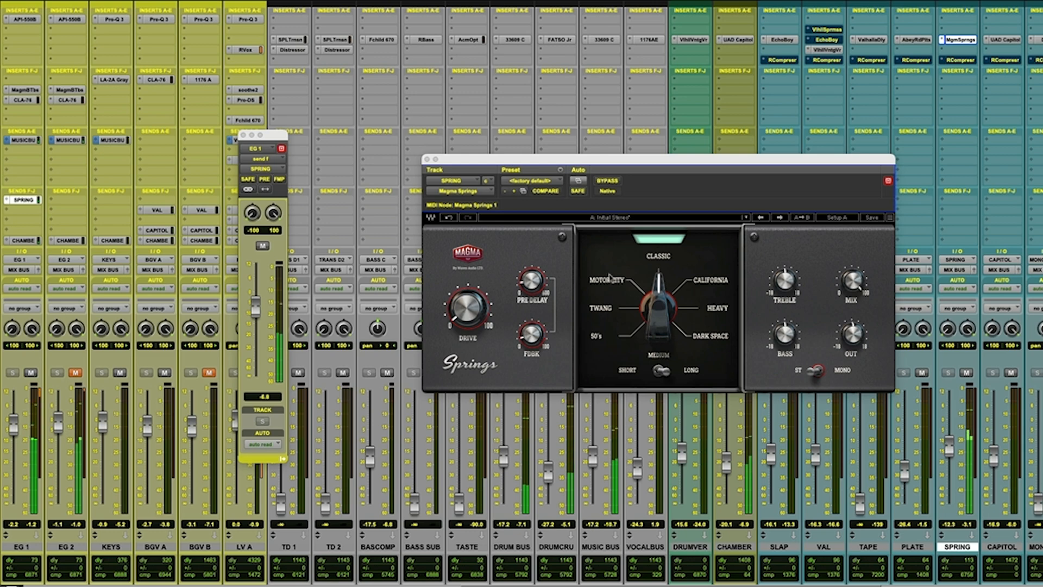
click(703, 282)
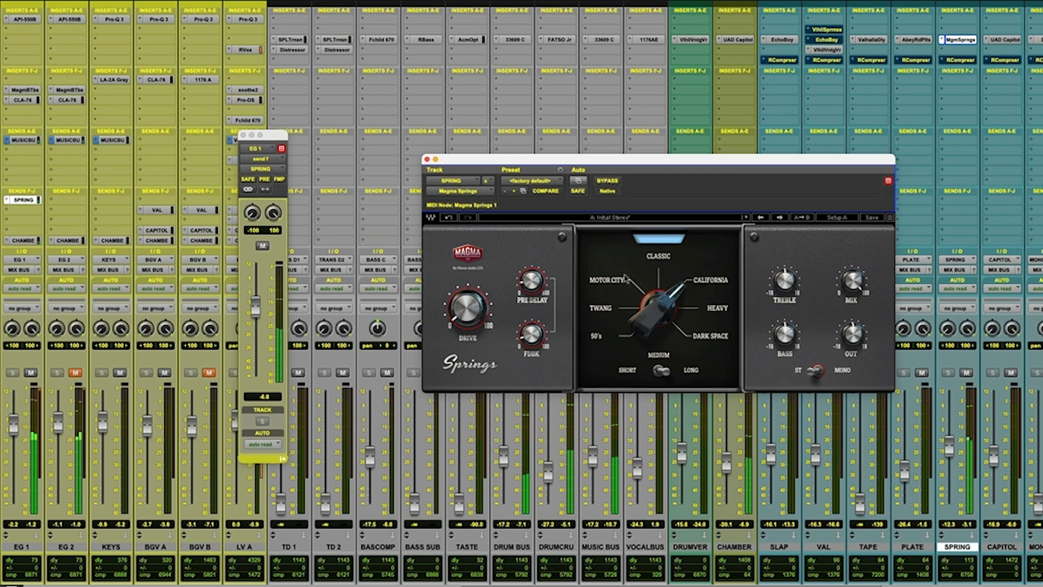
click(609, 181)
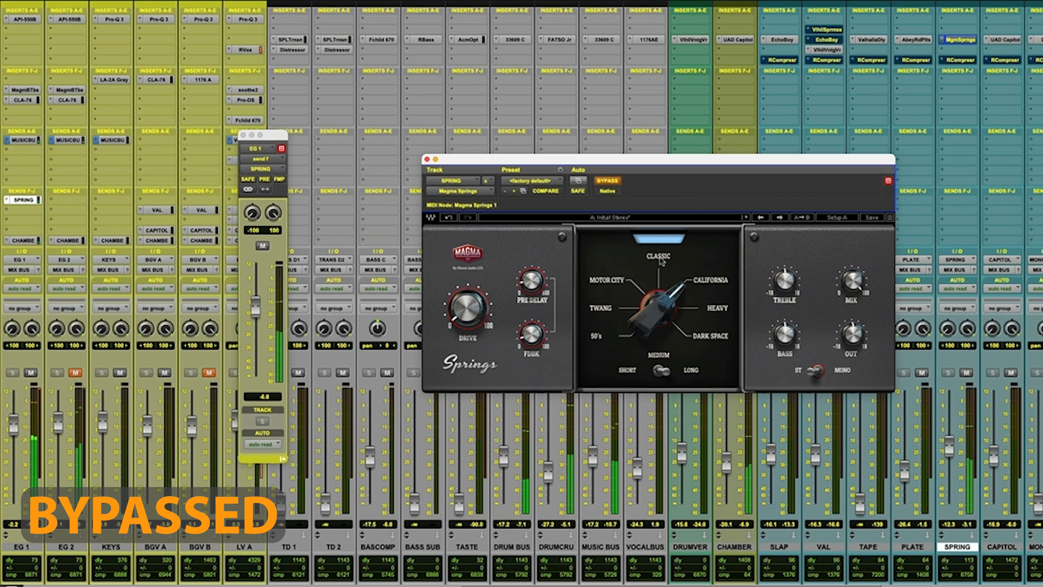
click(607, 179)
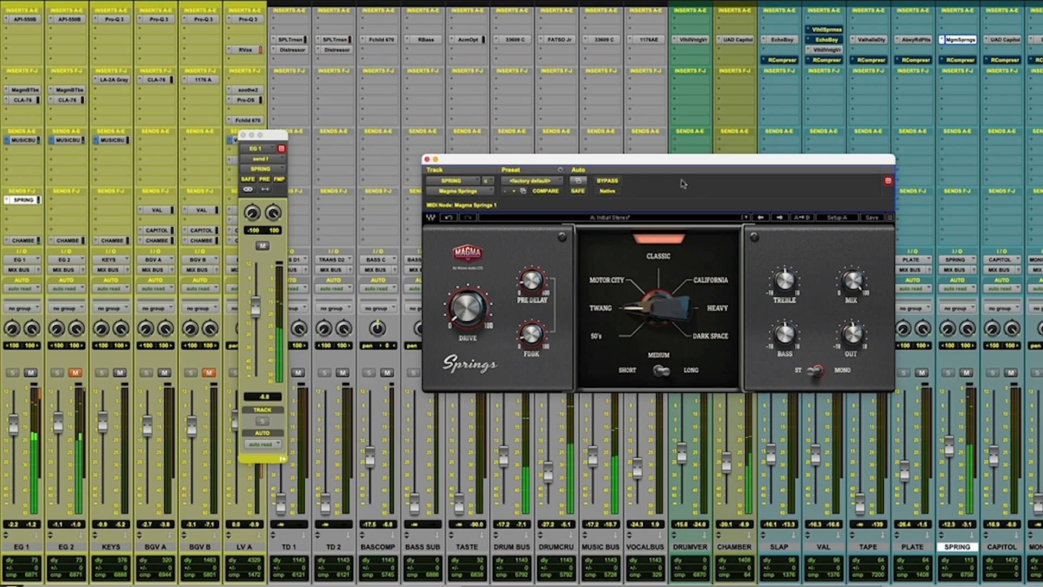
Bypass Magma Springs, trim the SPRING fader to -13.7 dB, and re-enable the reverb with the Motor City type.
click(609, 180)
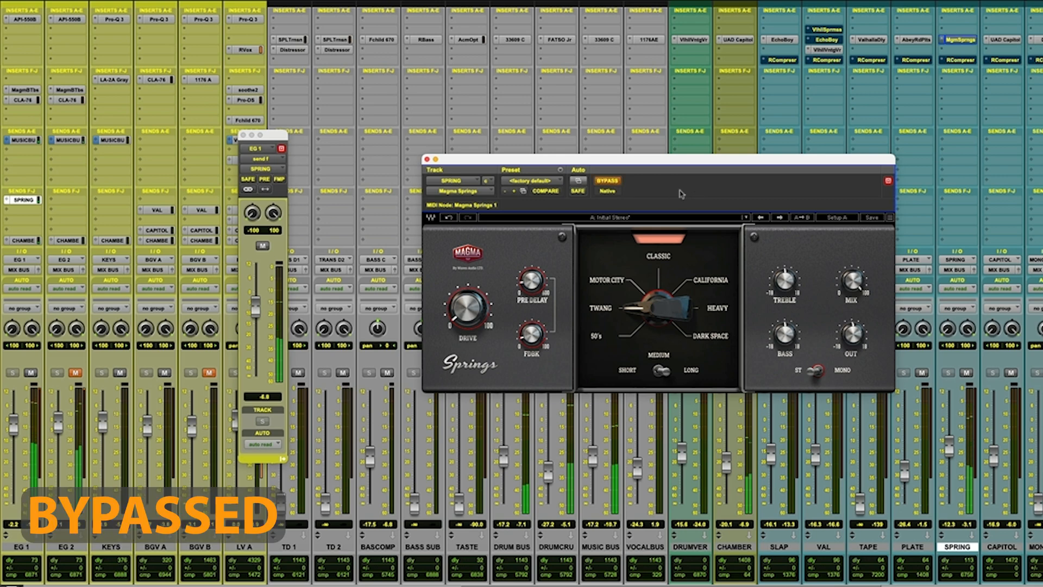
drag(946, 449, 946, 452)
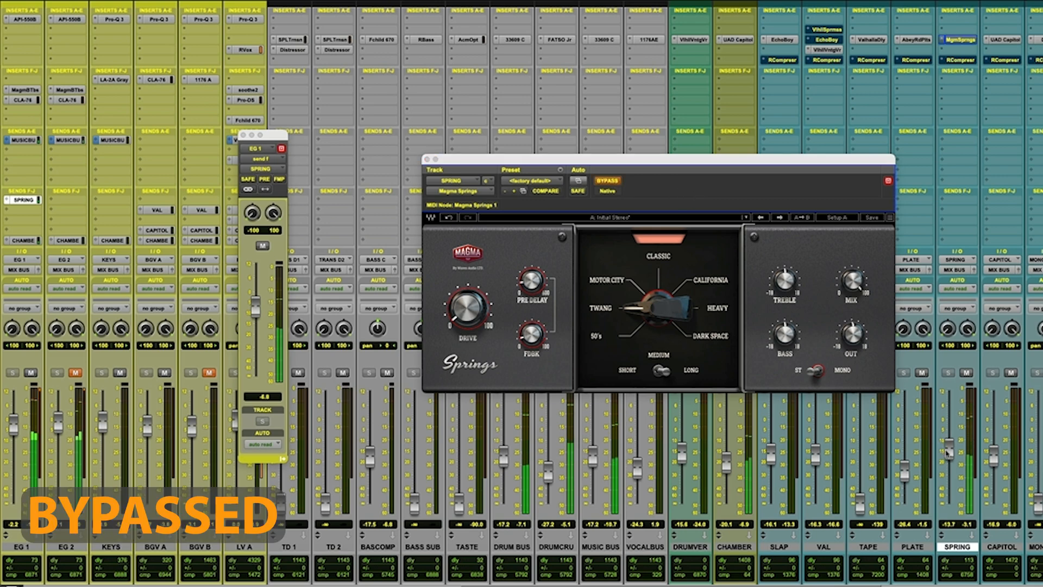
click(608, 181)
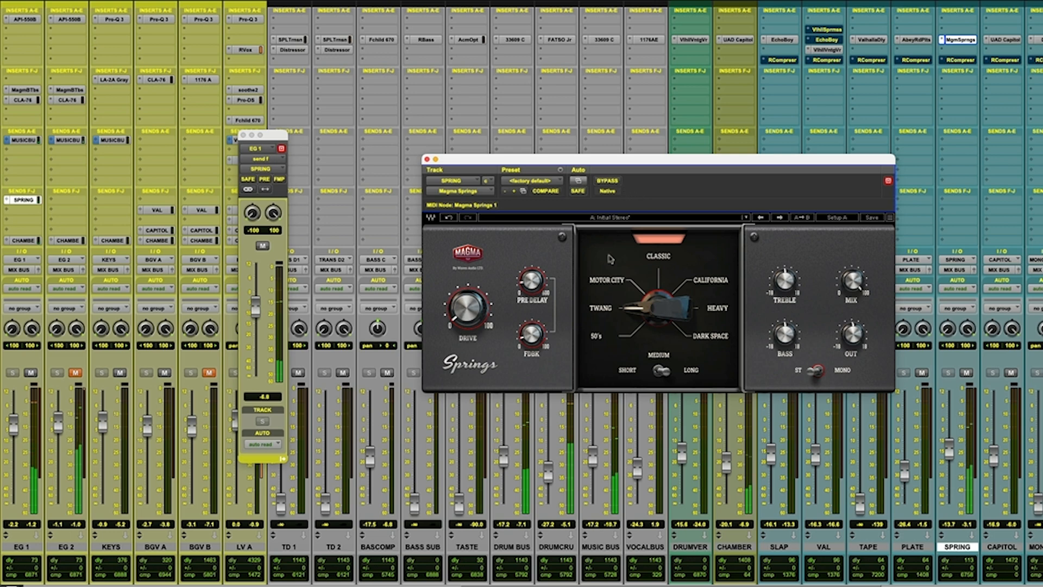
click(613, 282)
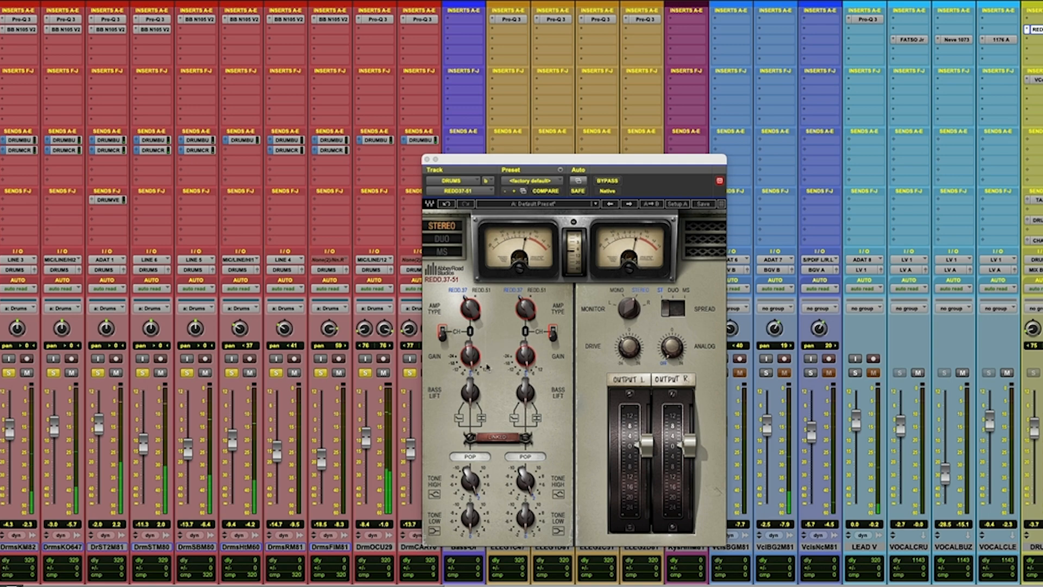
Place the REDD37-51 window beside the DRUMS channel and compare its REDD.51 and REDD.37 amp types.
scroll(809, 304, right, 15)
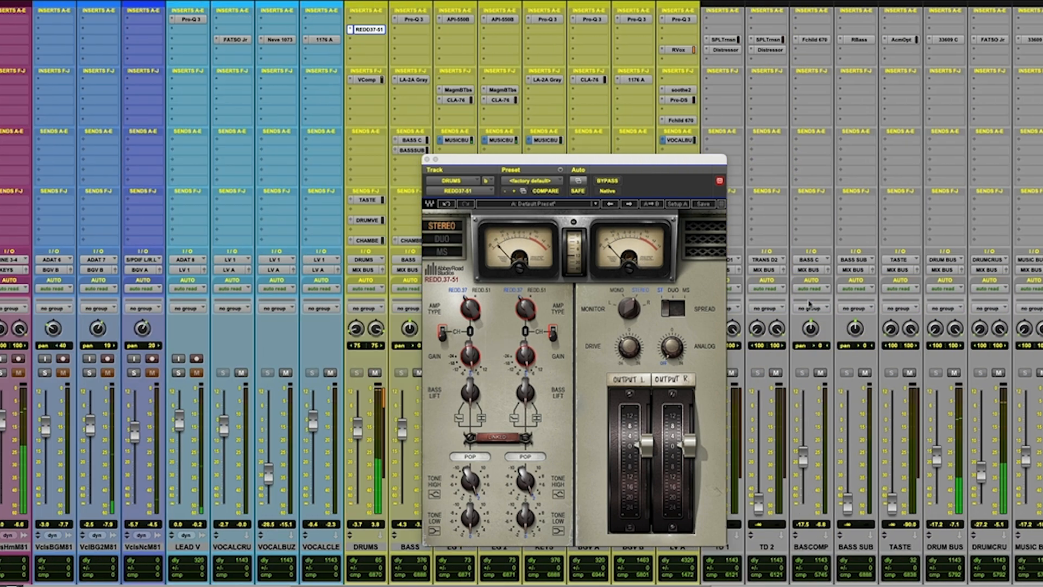
drag(543, 159, 617, 129)
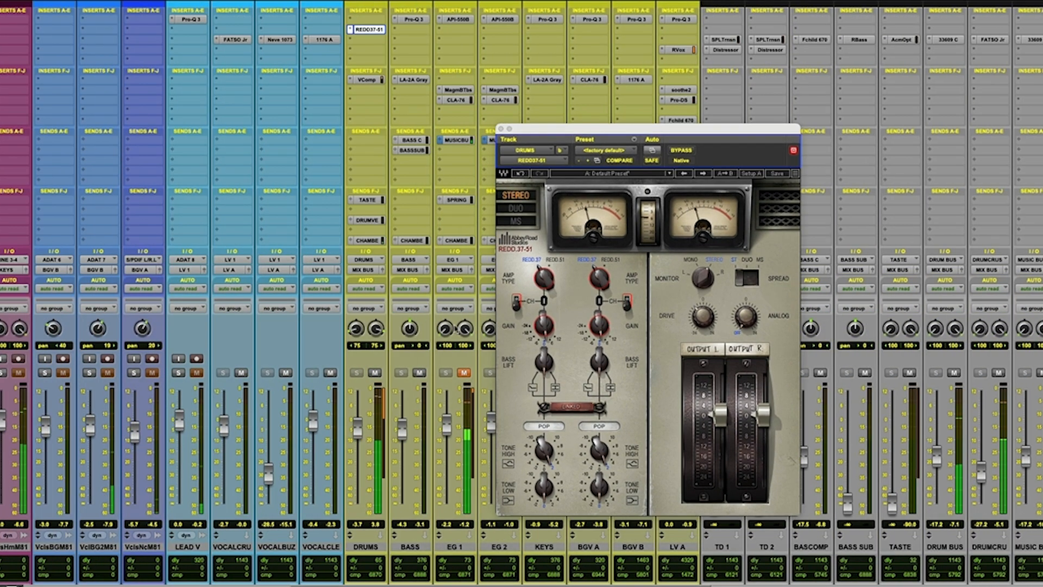
drag(546, 151, 483, 109)
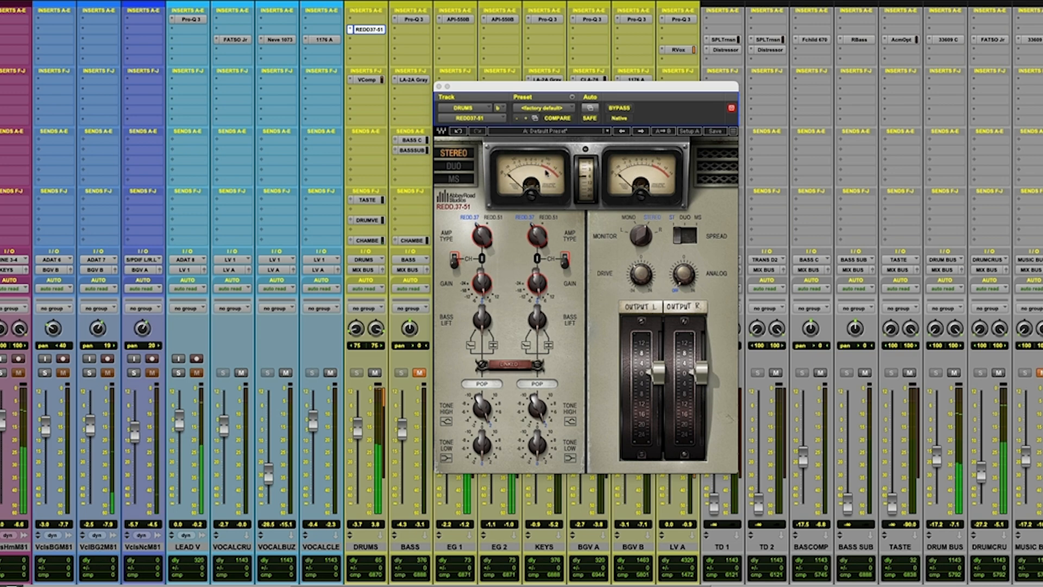
click(493, 220)
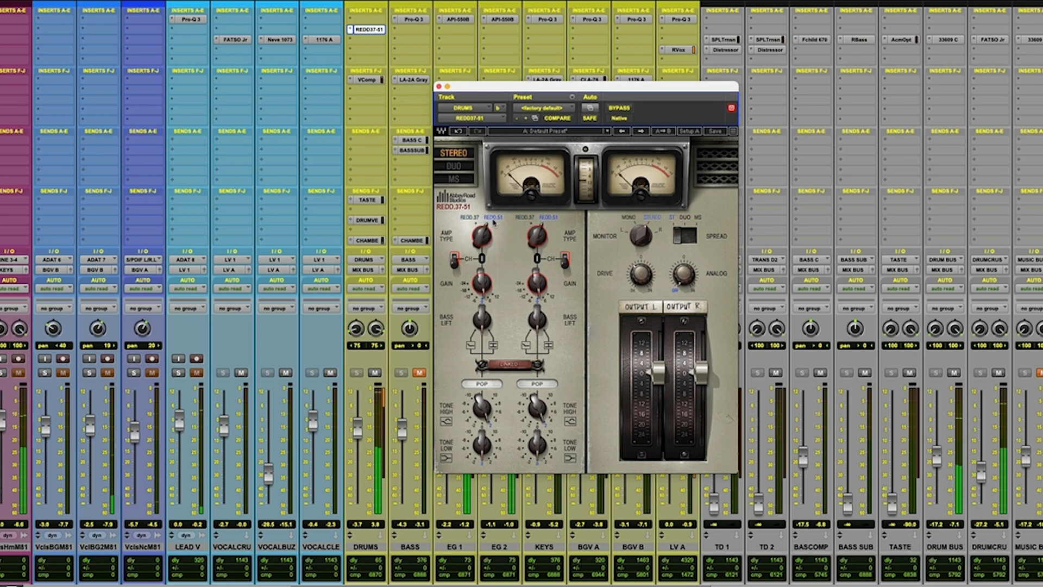
click(470, 219)
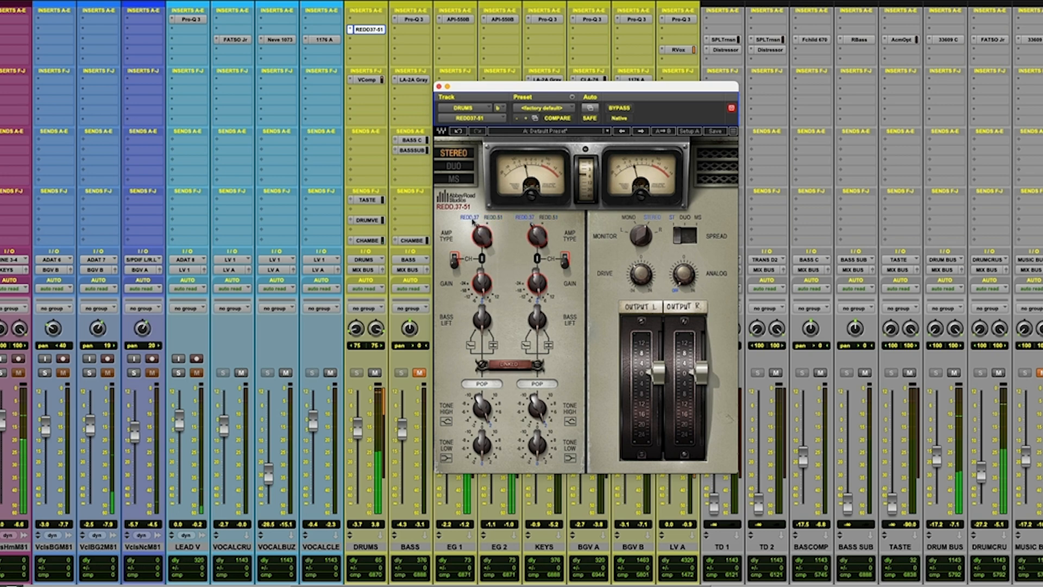
click(488, 218)
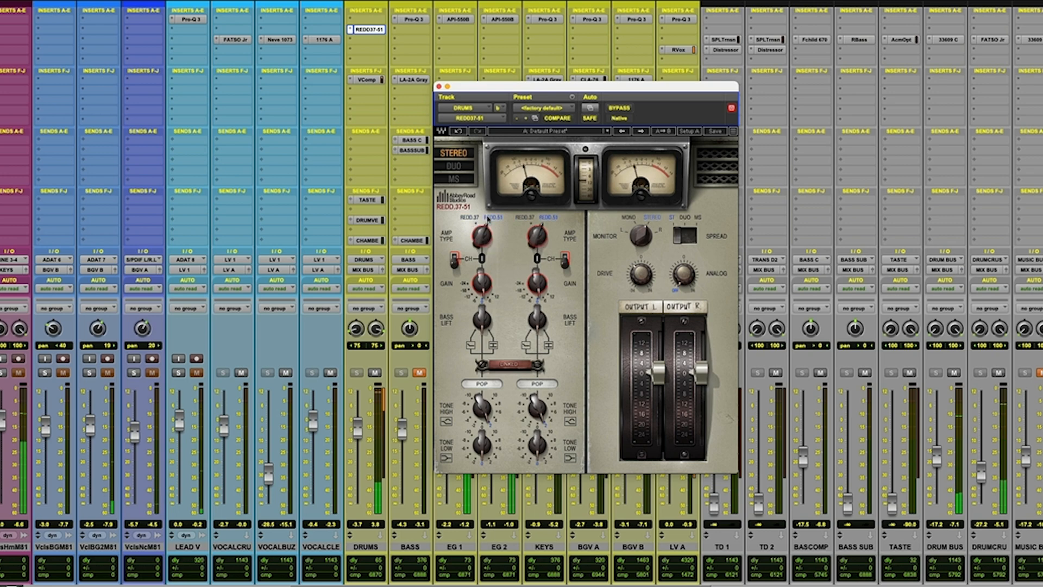
click(470, 218)
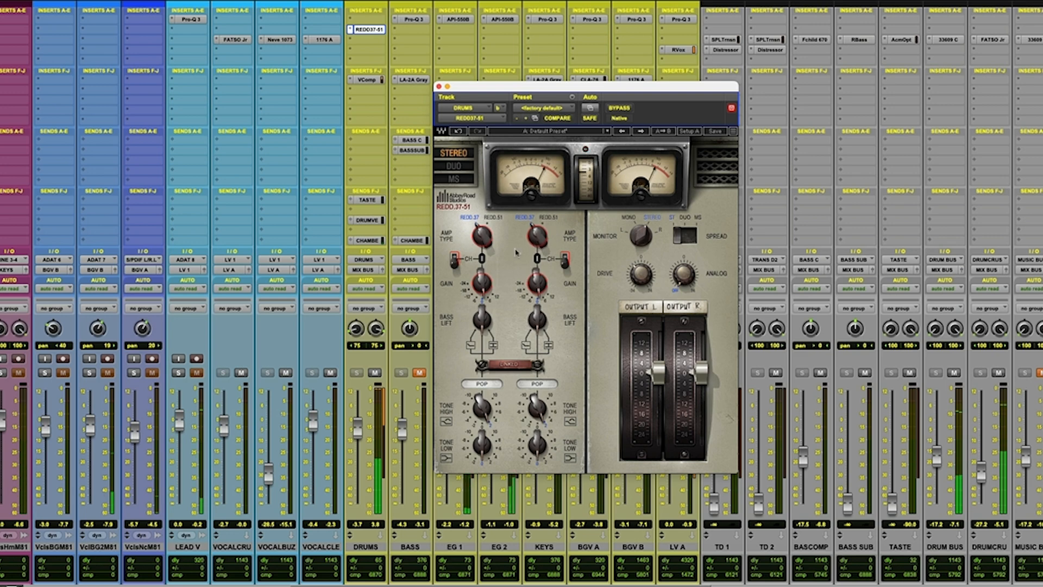
Compare both positions of the left and right CH switches on the REDD37-51, leaving both switches up.
click(454, 261)
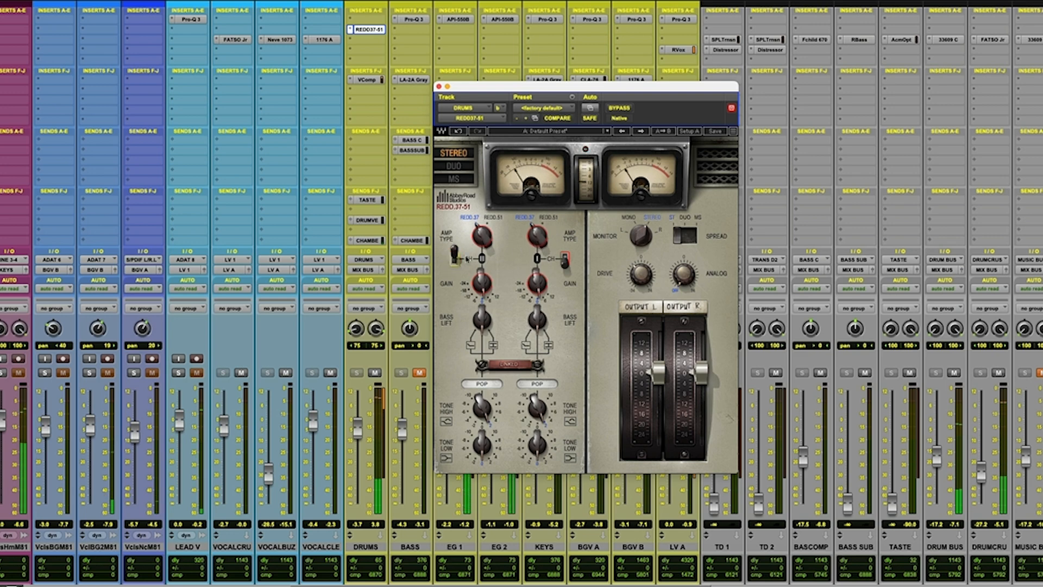
click(565, 260)
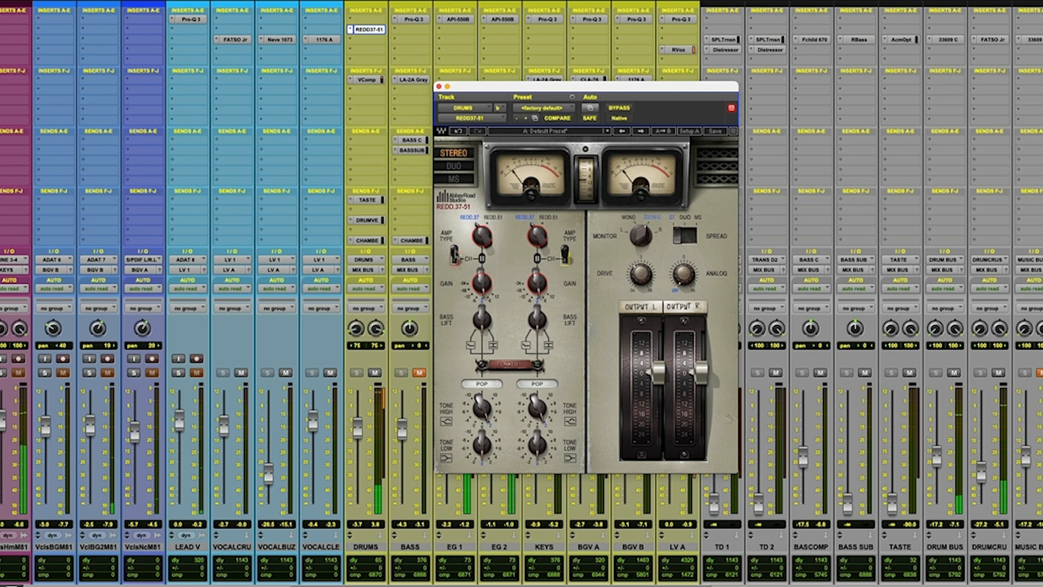
click(454, 258)
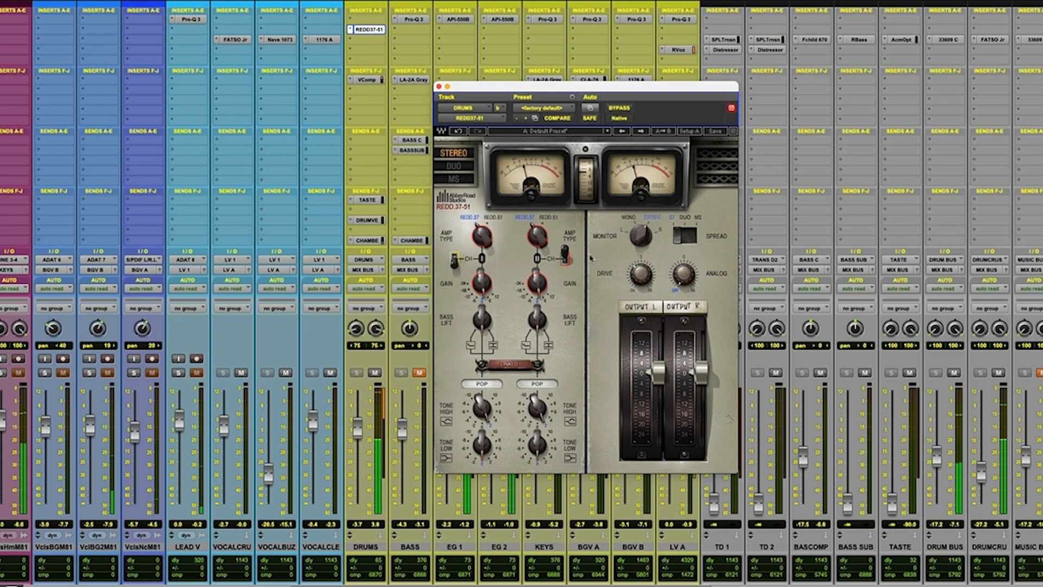
click(568, 255)
click(455, 259)
click(565, 258)
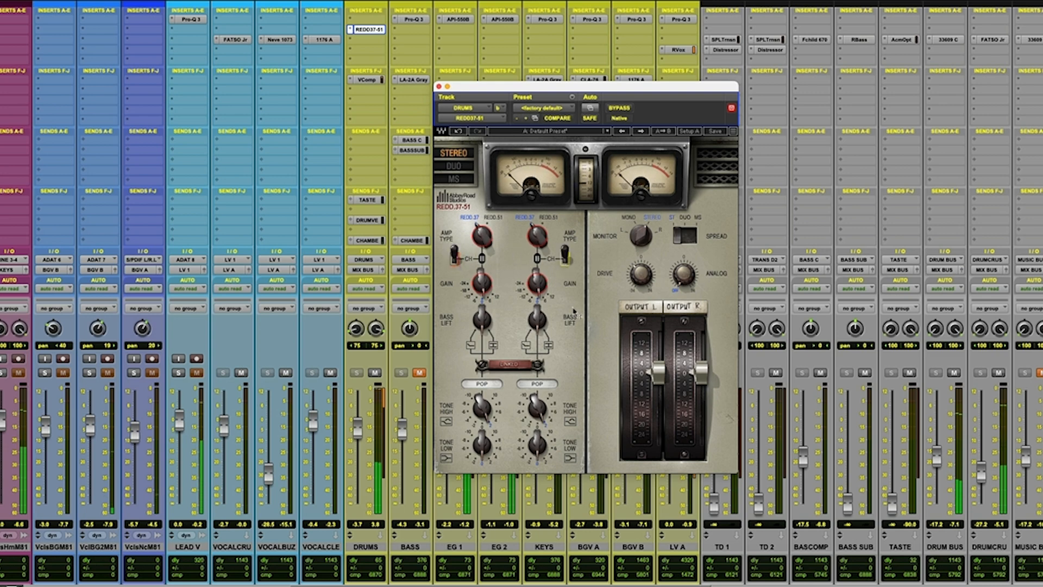
click(483, 281)
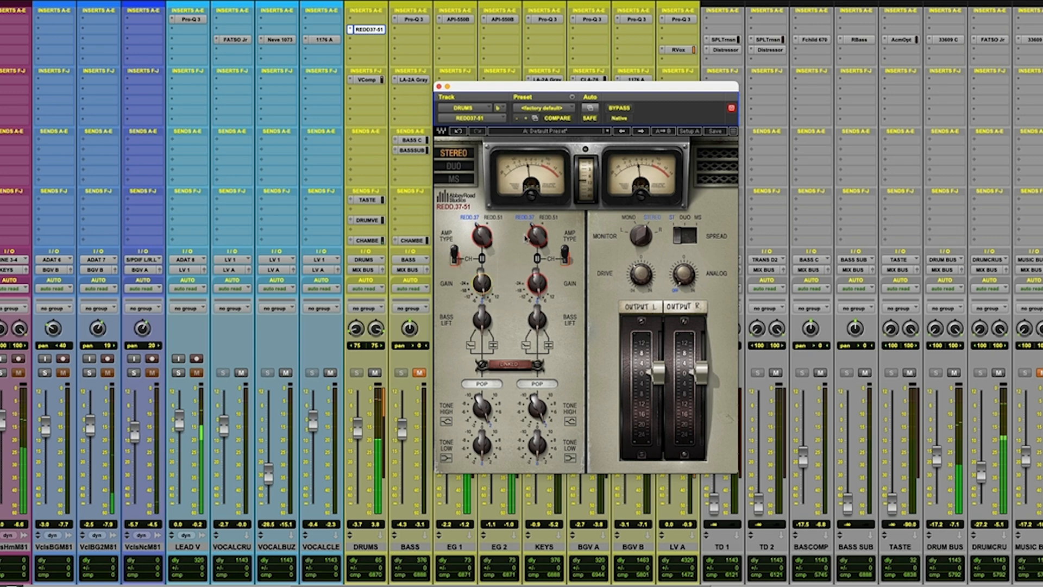
Compare the Classic and Pop tone settings on the drums, returning to Pop.
click(516, 385)
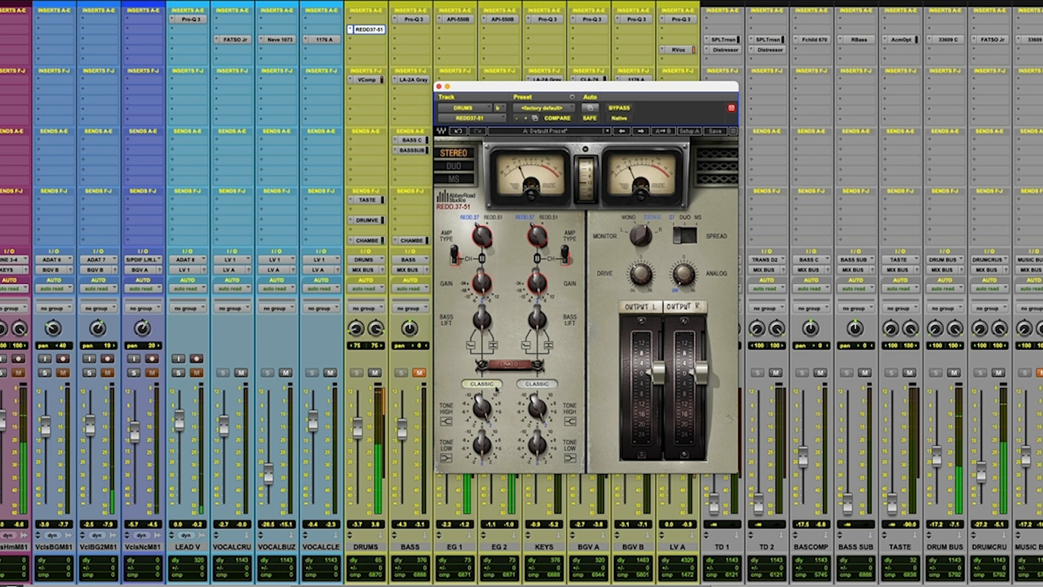
click(492, 386)
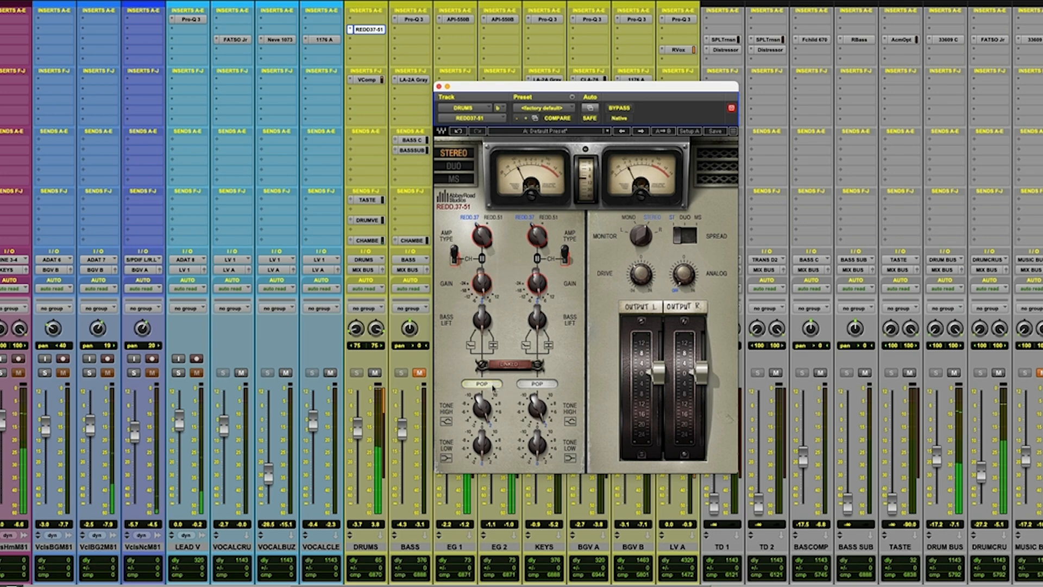
click(493, 385)
click(492, 385)
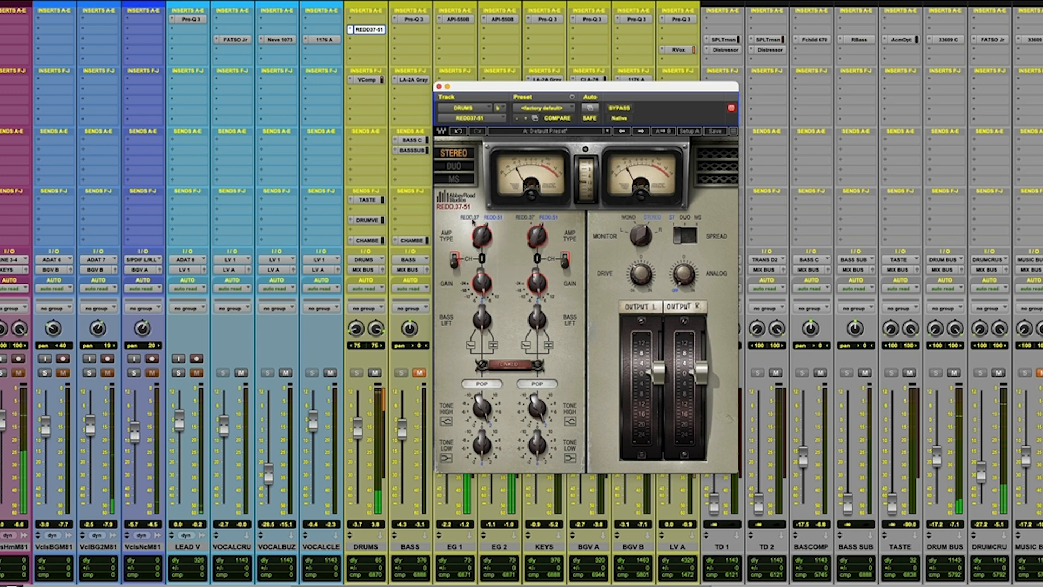
Compare the REDD.37 and REDD.51 amp types again, settle on REDD.37, and flip both CH switches up.
click(472, 220)
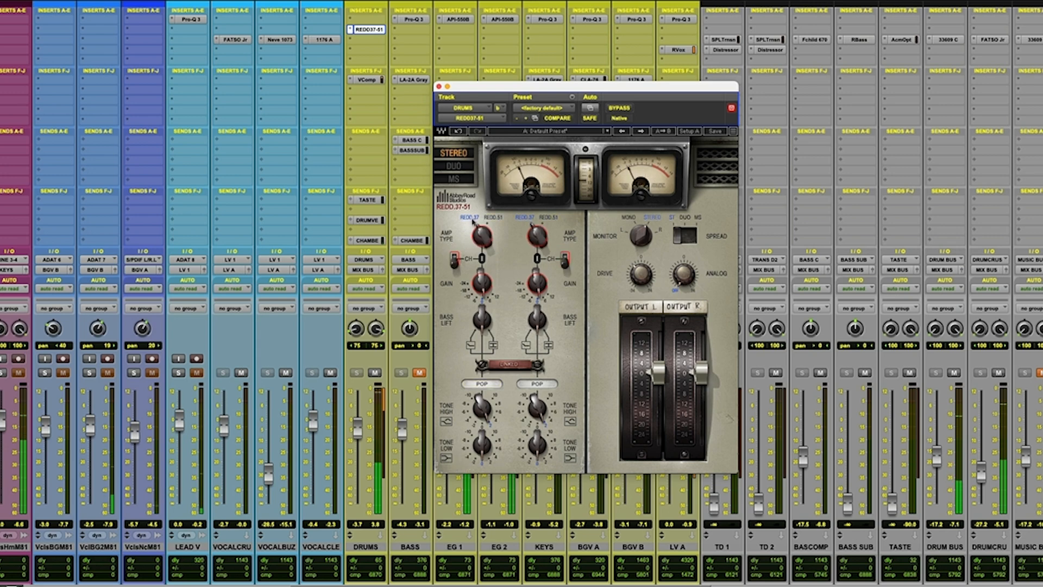
click(489, 219)
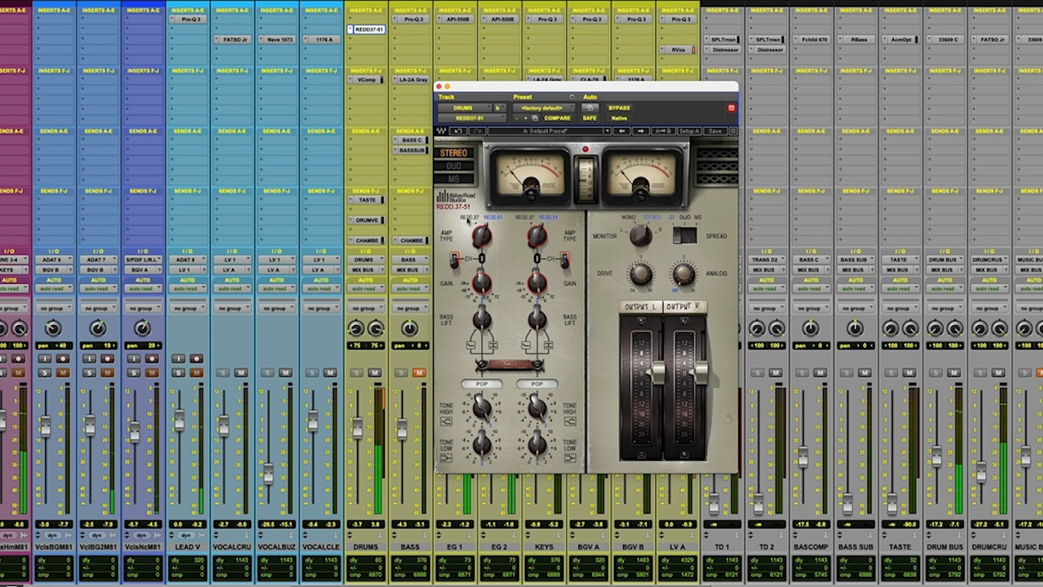
click(480, 217)
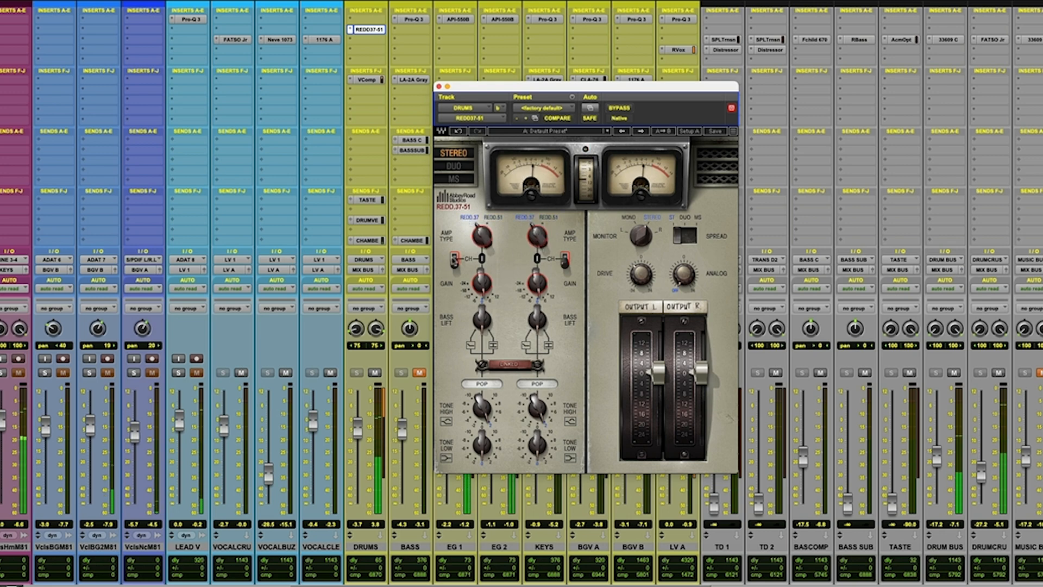
click(454, 258)
click(565, 258)
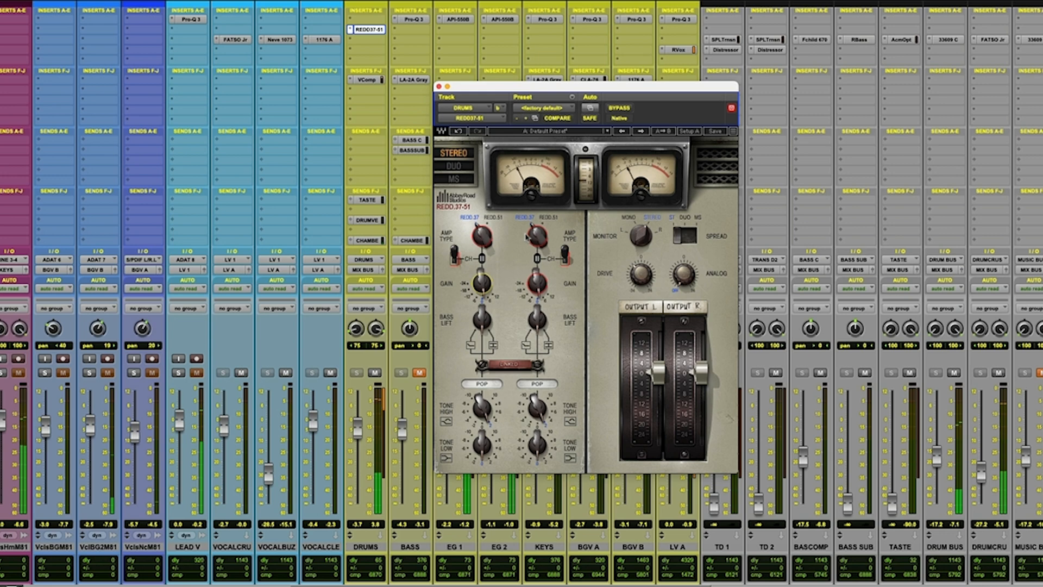
Compare the Pop and Classic tones again, and audition the drums with the REDD37-51 bypassed and active.
click(485, 383)
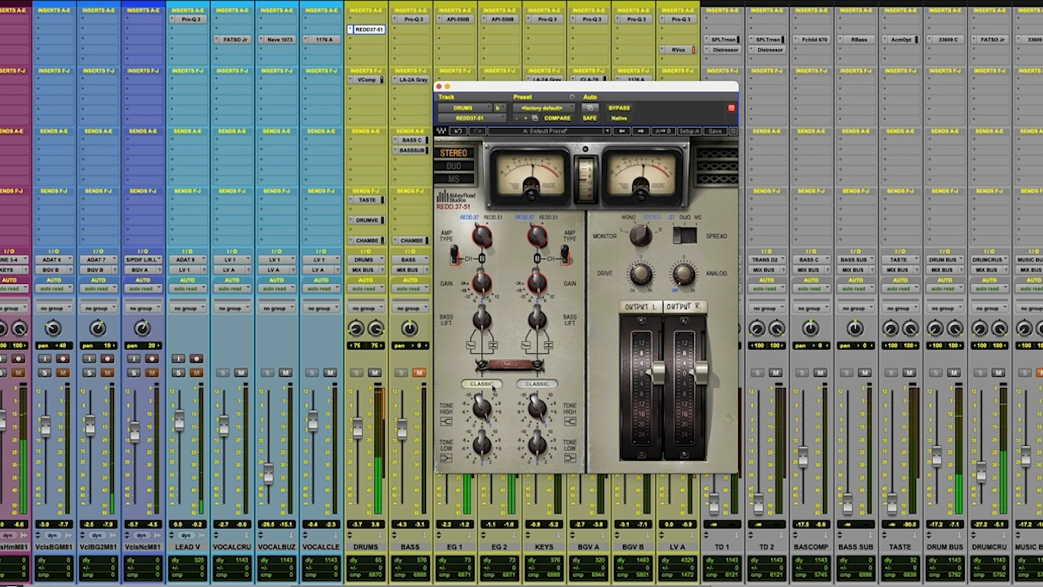
click(493, 386)
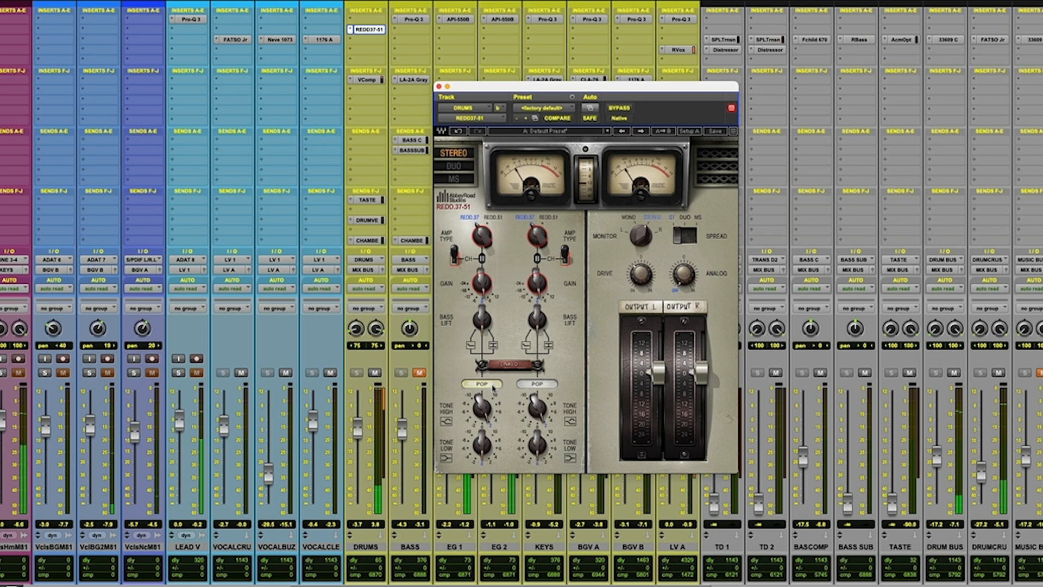
click(493, 384)
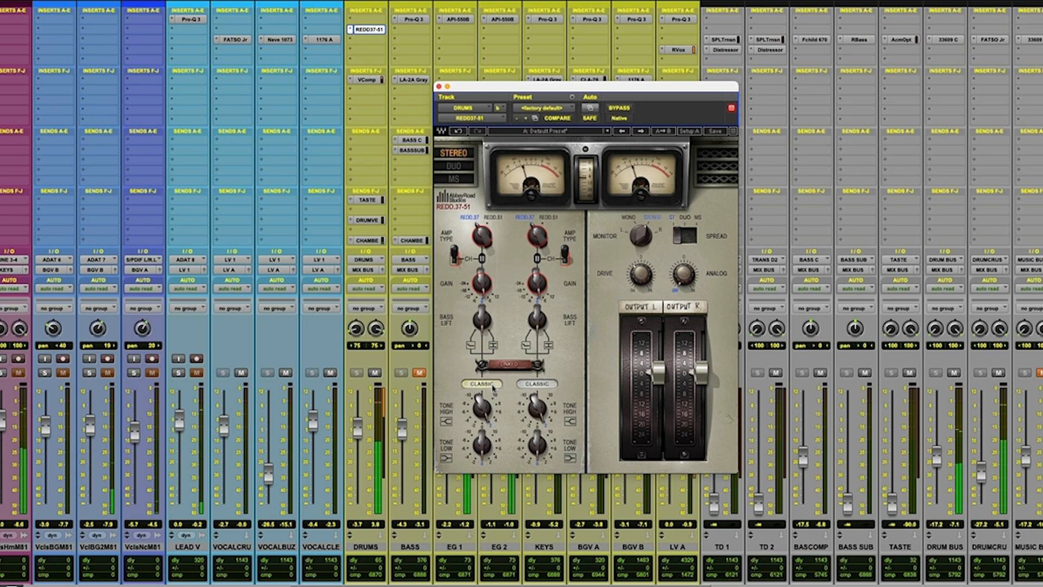
click(493, 385)
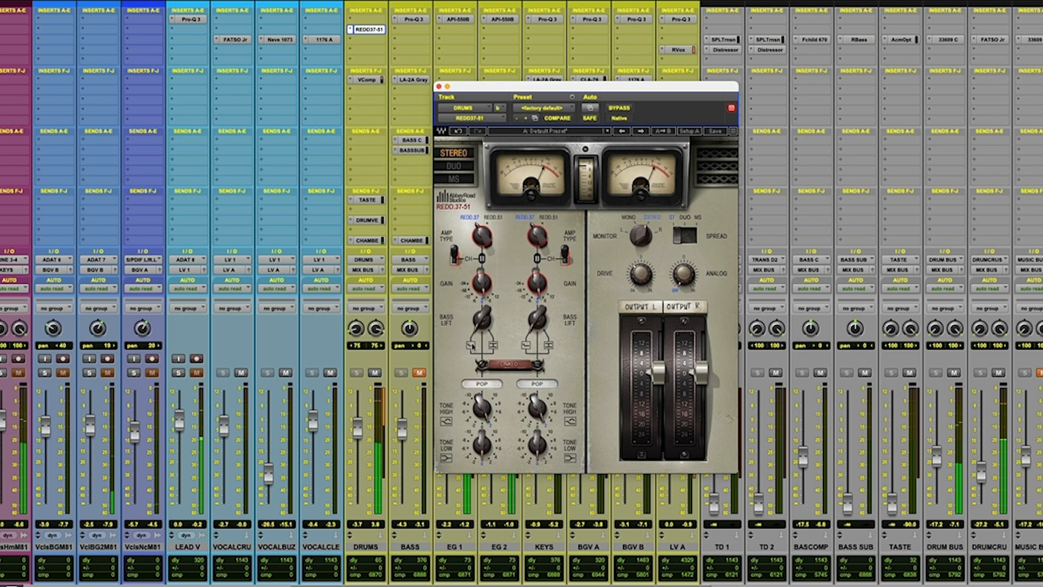
click(620, 108)
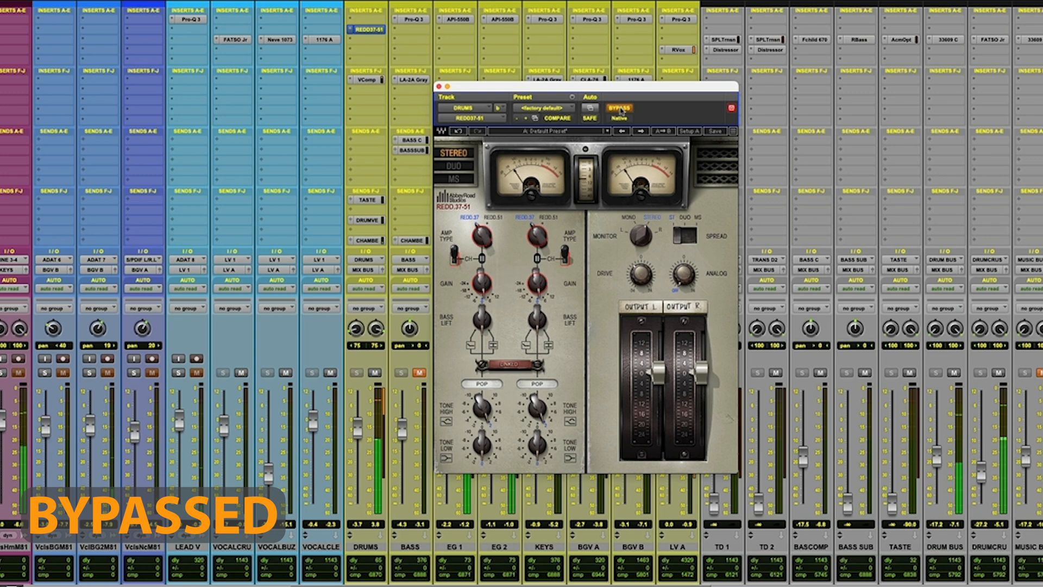
click(621, 108)
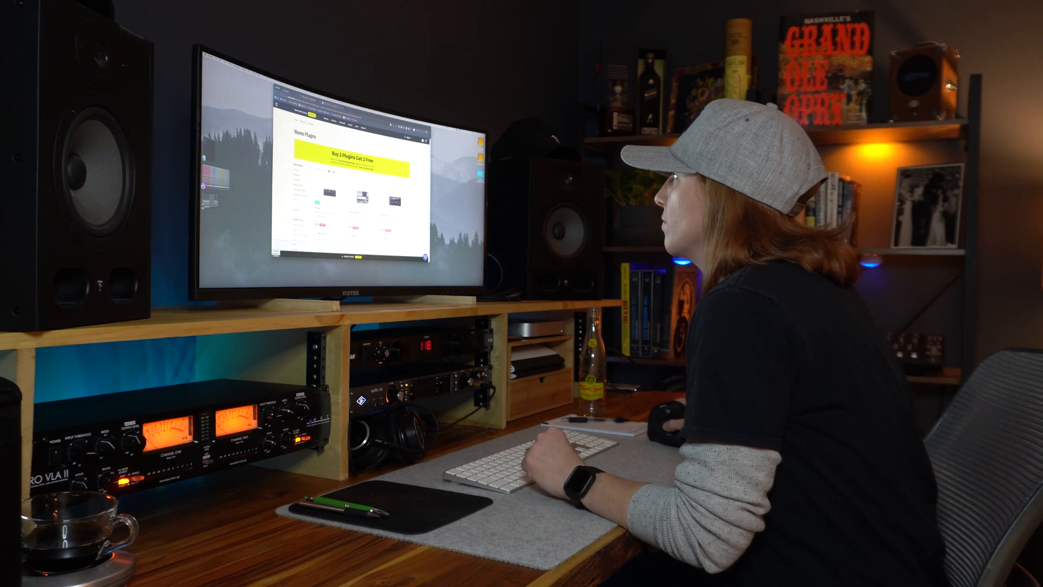
scroll(350, 185, down, 5)
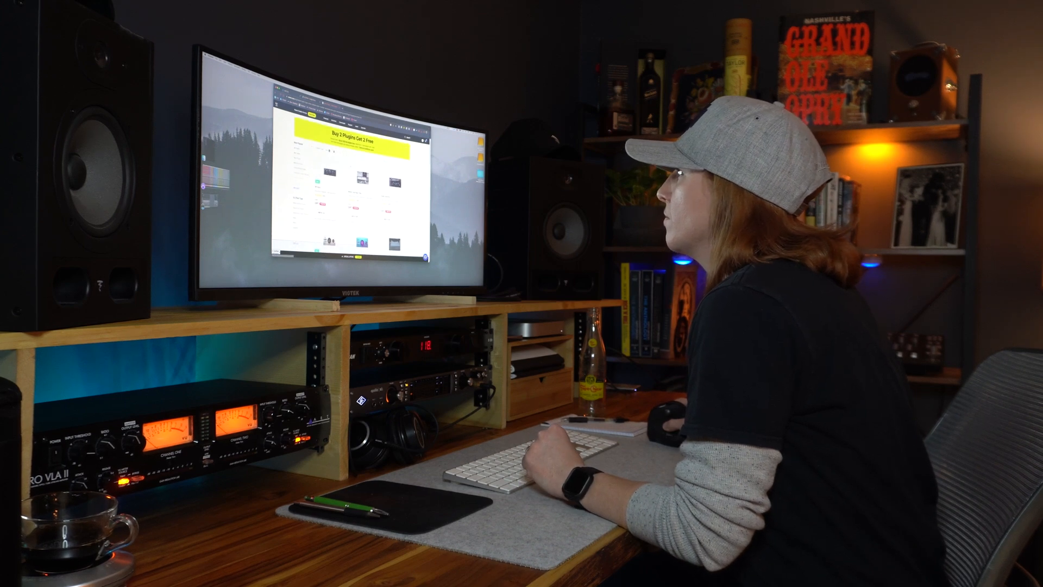
scroll(351, 185, down, 5)
scroll(350, 185, down, 5)
scroll(350, 185, down, 1)
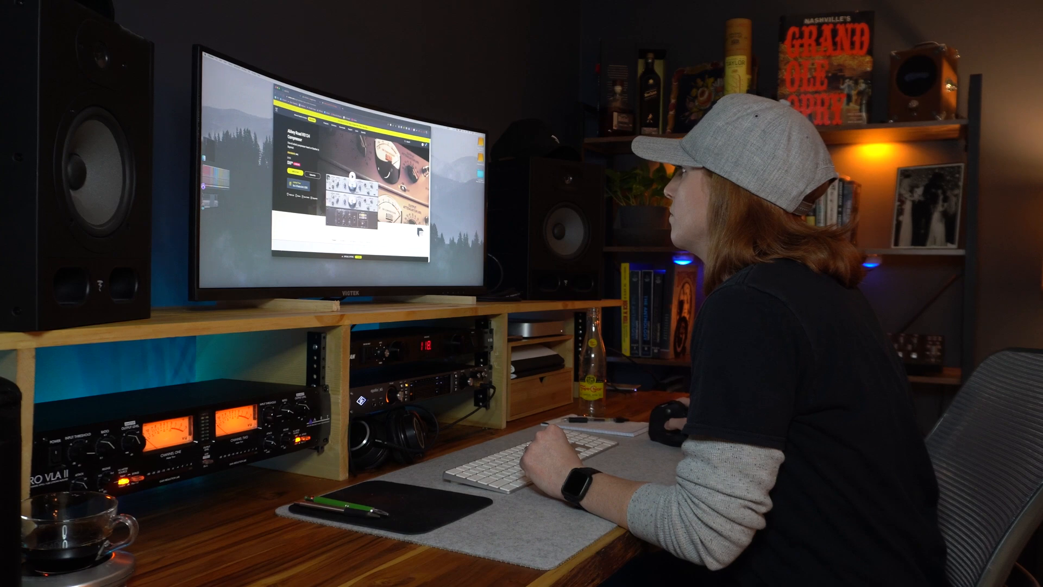
scroll(350, 185, down, 1)
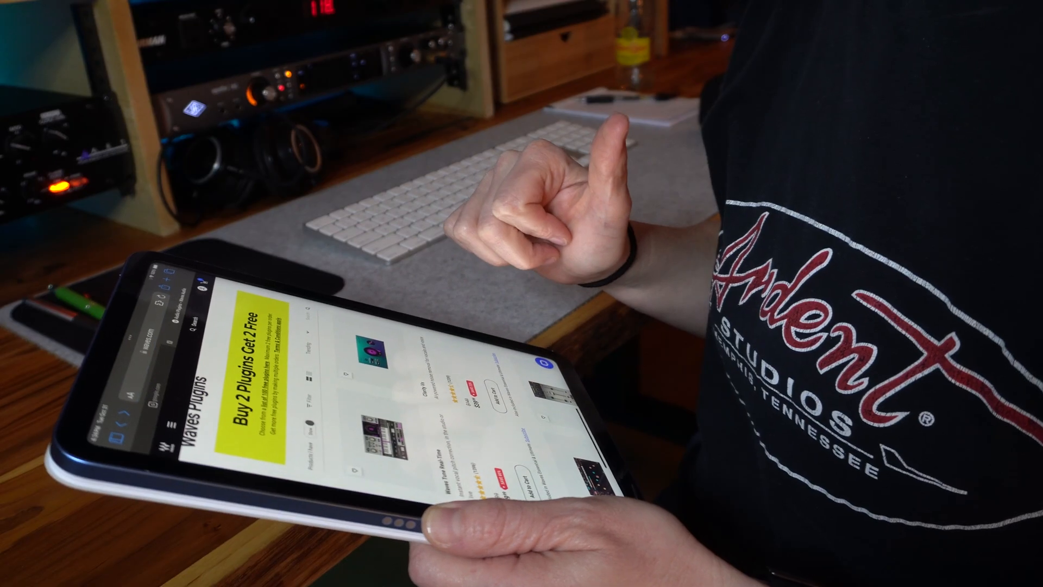
scroll(380, 380, down, 5)
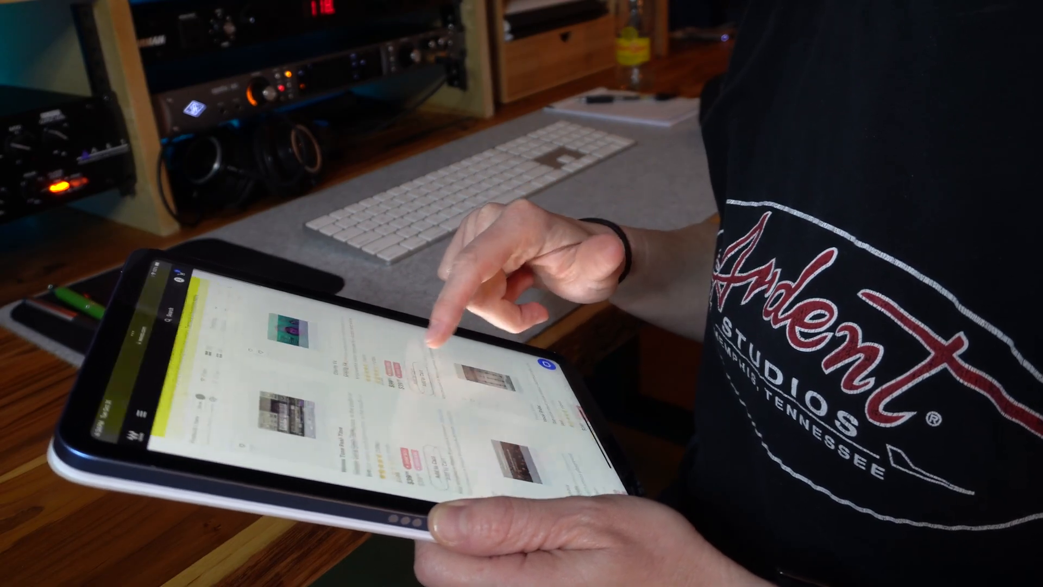
scroll(380, 381, down, 10)
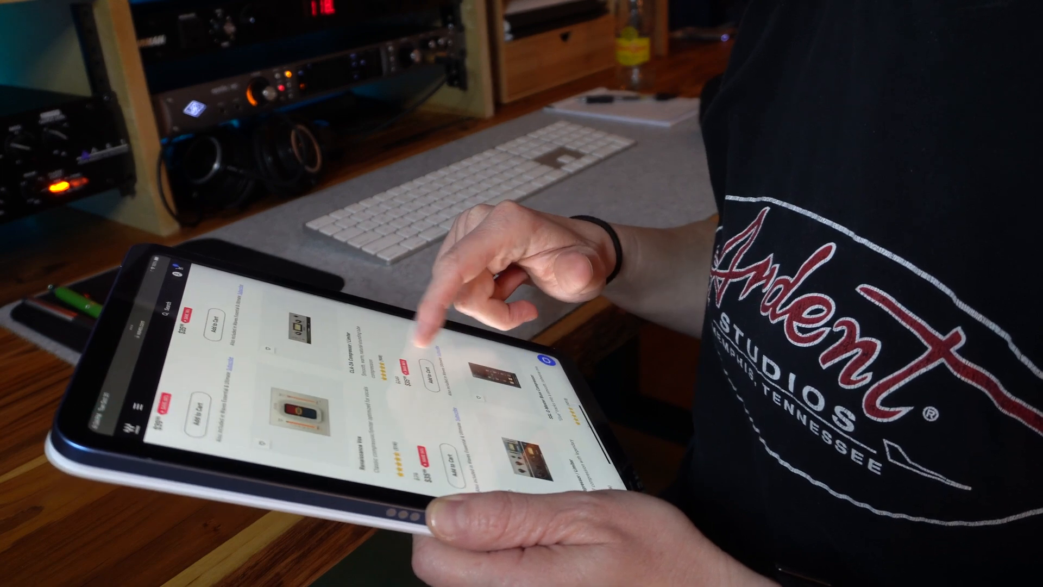